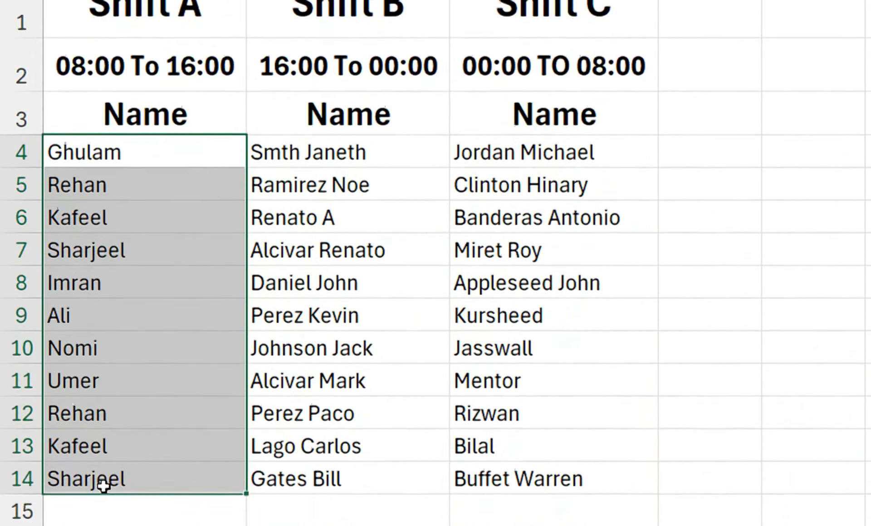
- Review the Shift A, Shift B and Shift C name lists on Sheet1, and view the attendance layout on Sheet3
left_click_drag(104, 486, 111, 508)
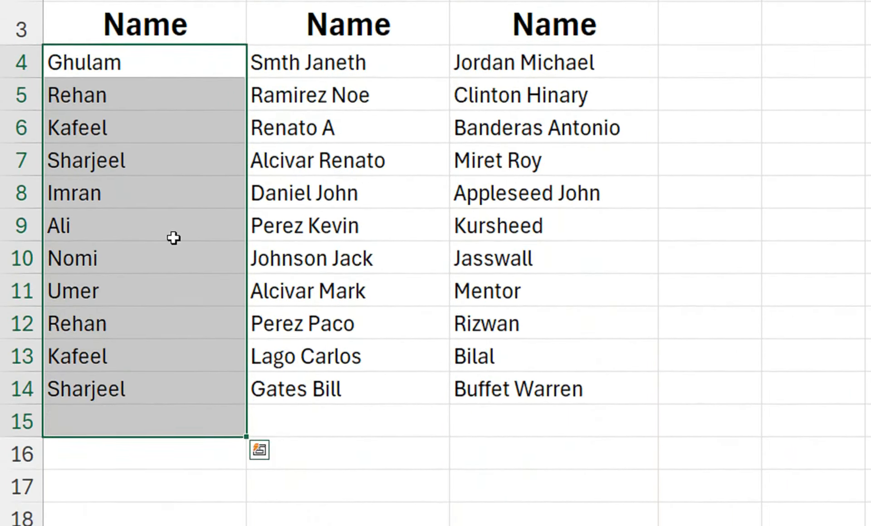
left_click(309, 6)
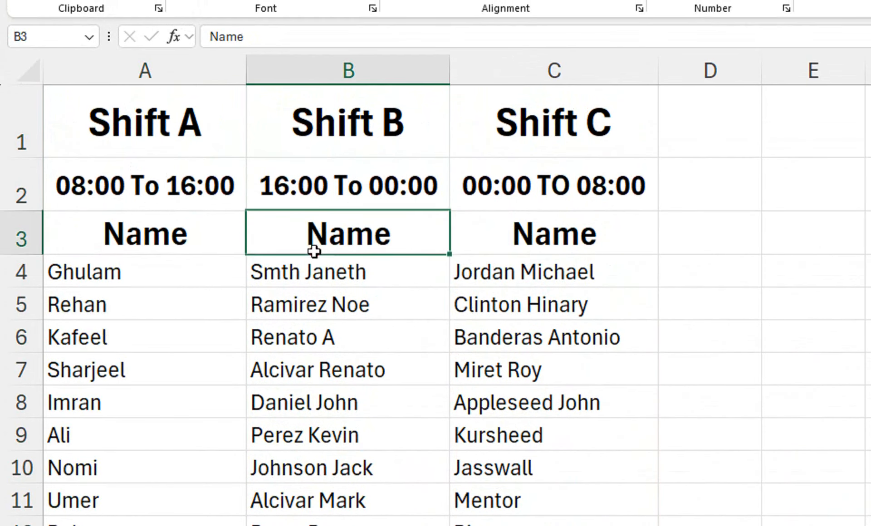
left_click_drag(314, 251, 334, 525)
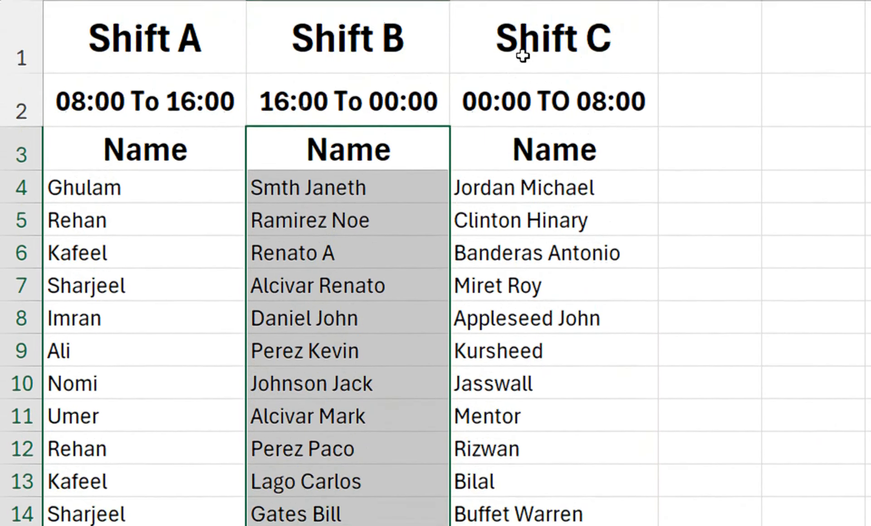
left_click(523, 55)
left_click(525, 93)
left_click_drag(518, 158, 510, 331)
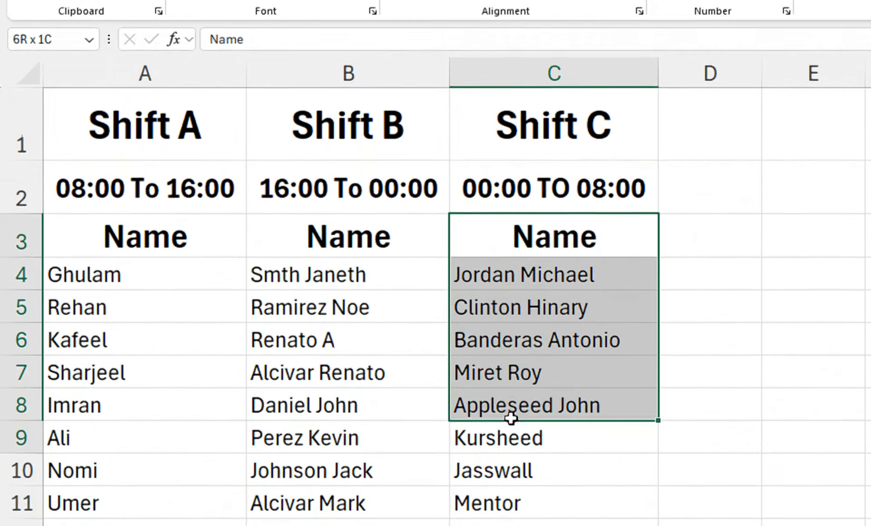
left_click_drag(510, 419, 525, 525)
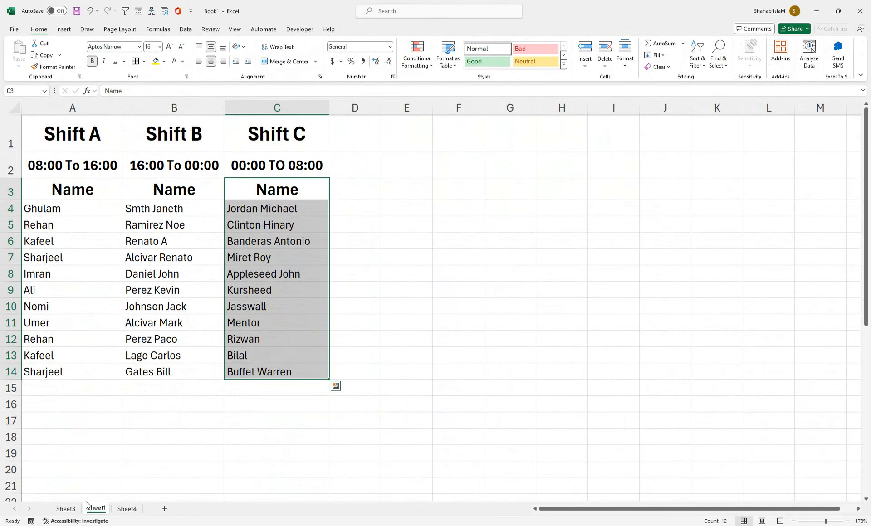
left_click(67, 508)
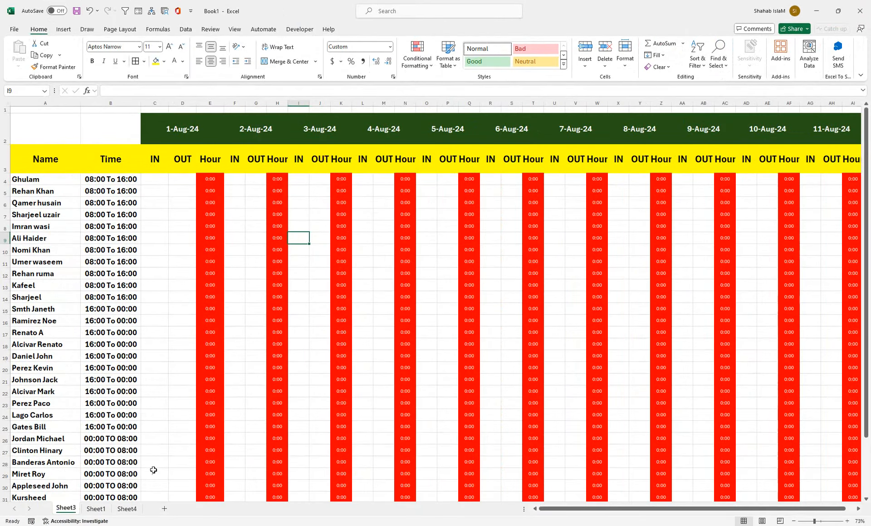
- Add a new blank worksheet between Sheet3 and Sheet1, checking the shift lists on Sheet1 before returning to it
left_click(163, 509)
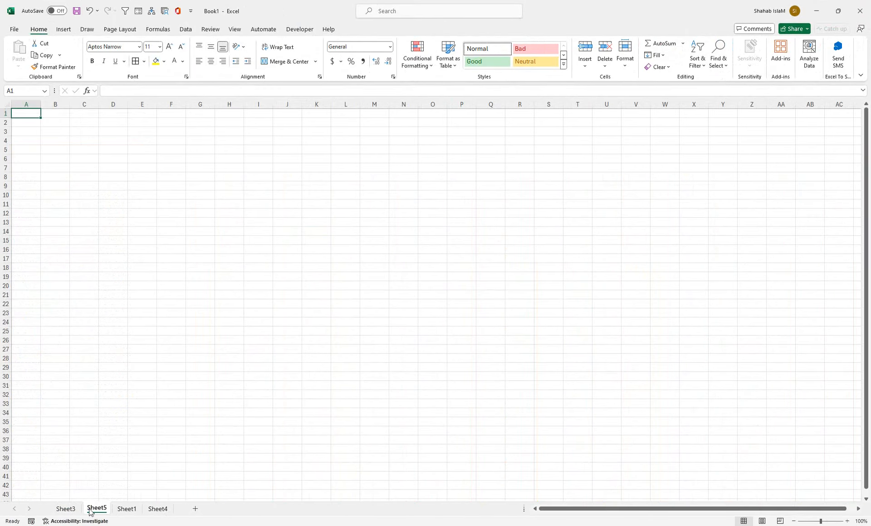
left_click(124, 508)
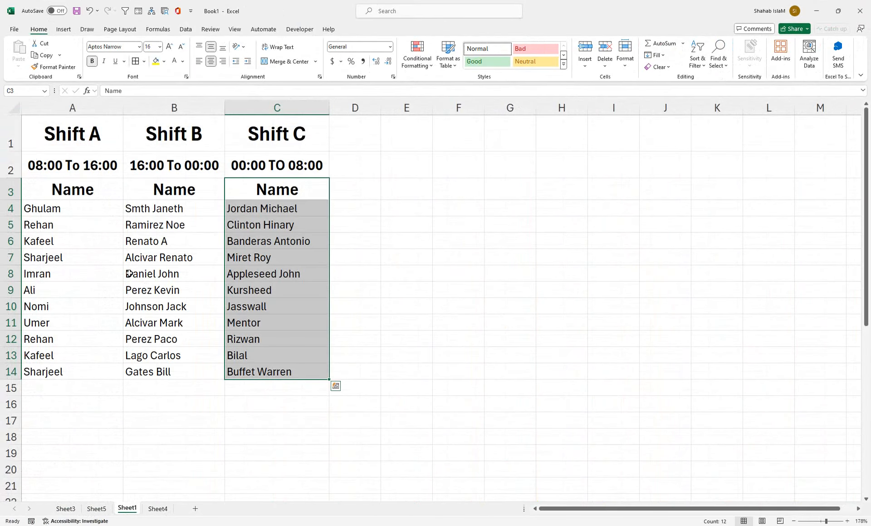
left_click(95, 509)
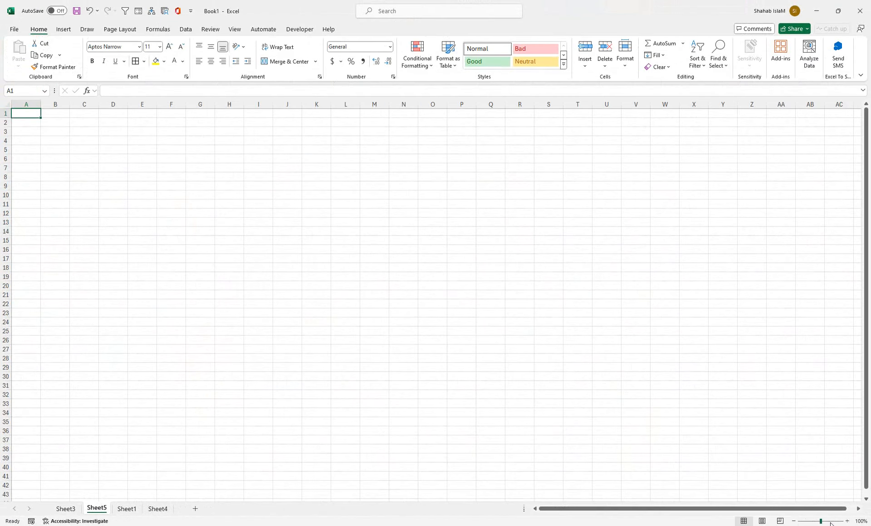
left_click(831, 522)
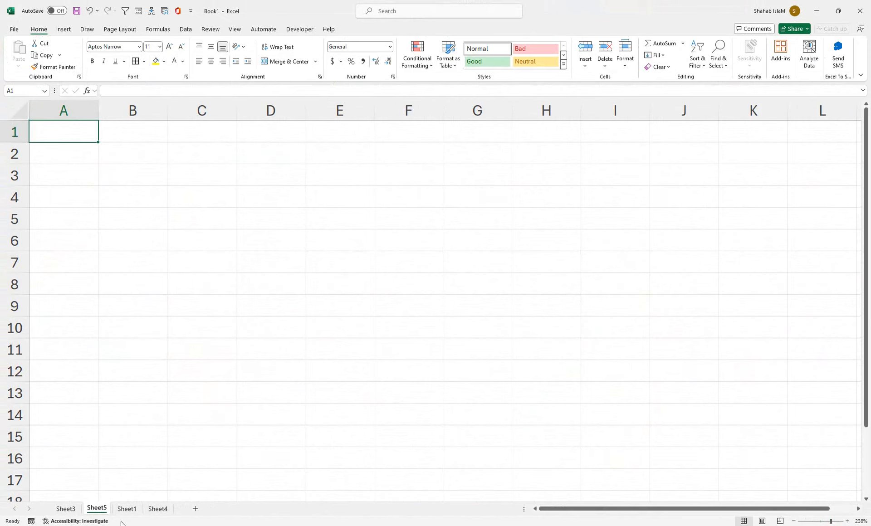
- Enter the column headers "Name" in cell A4 and "Shift Time" in cell B4 of the new sheet
left_click(69, 195)
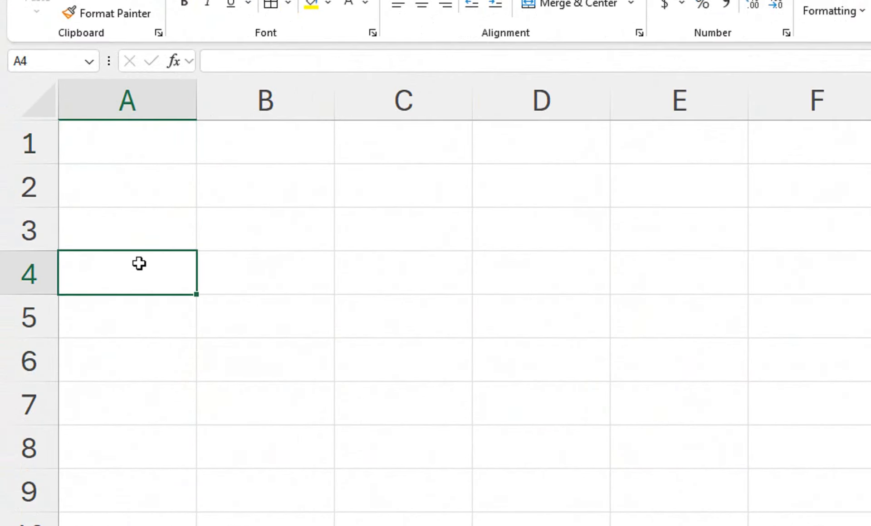
type("Name")
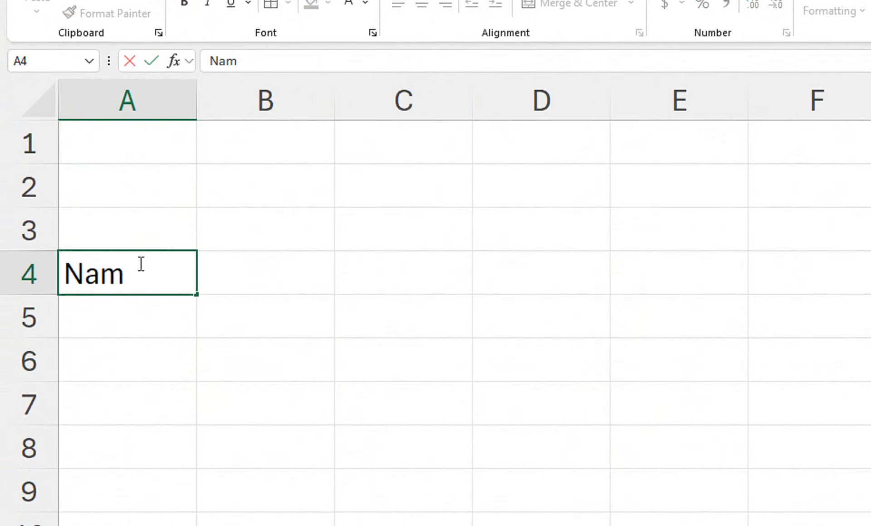
key("Tab")
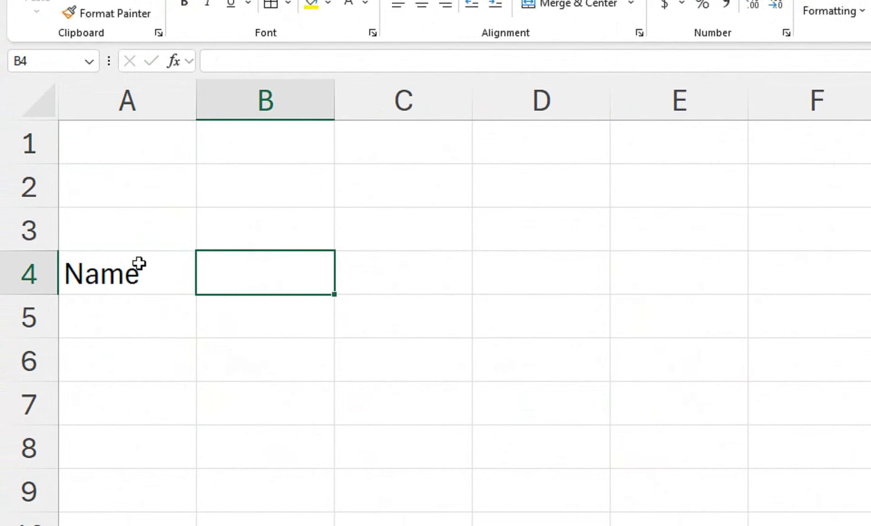
type("T")
key("BackSpace")
type("Sh")
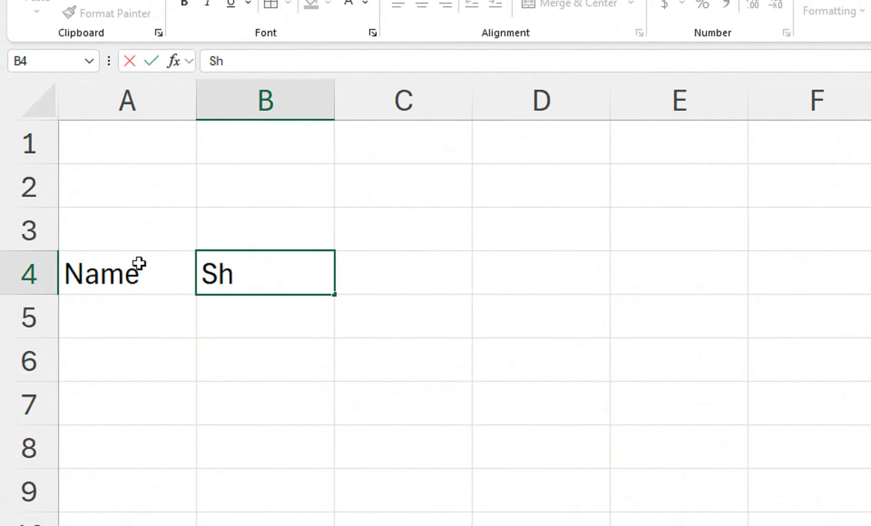
type("it Ti9")
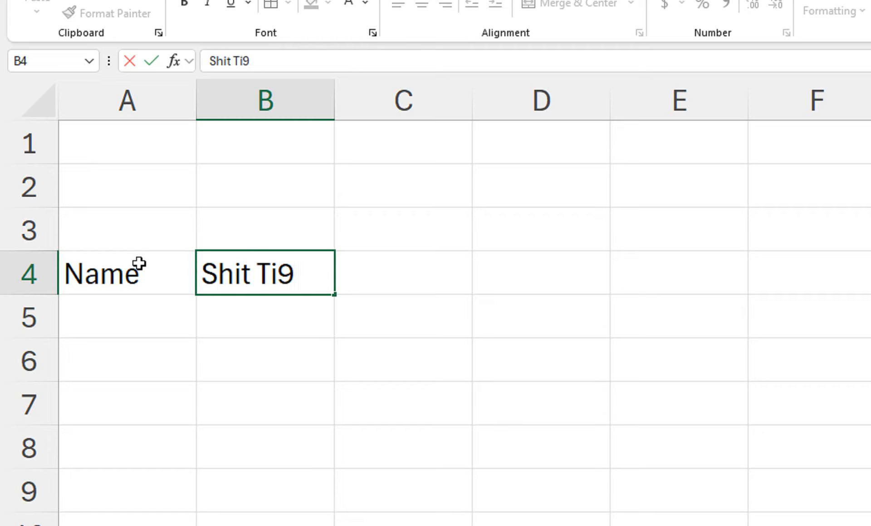
key("BackSpace")
type("me")
key("Tab")
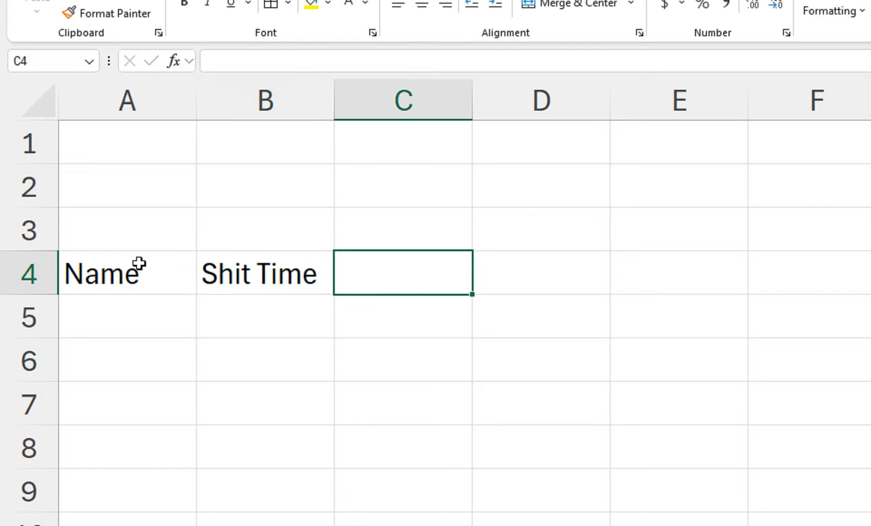
double_click(249, 273)
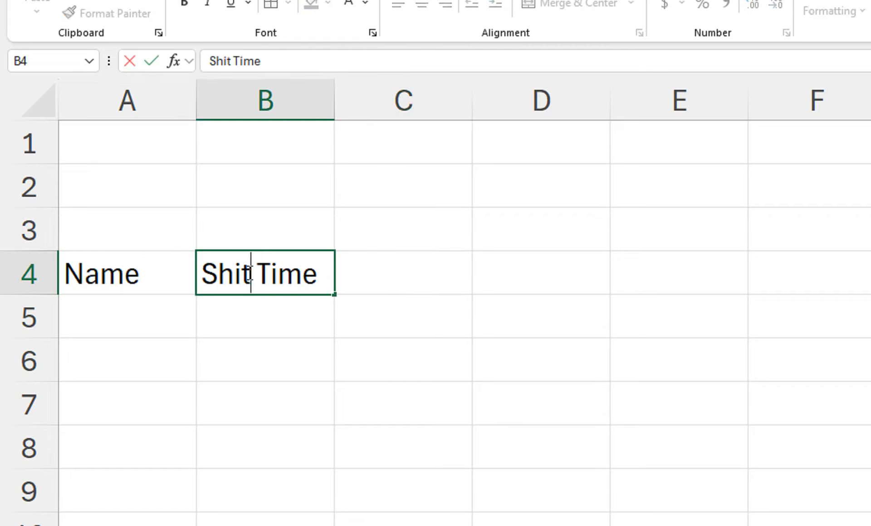
type("f")
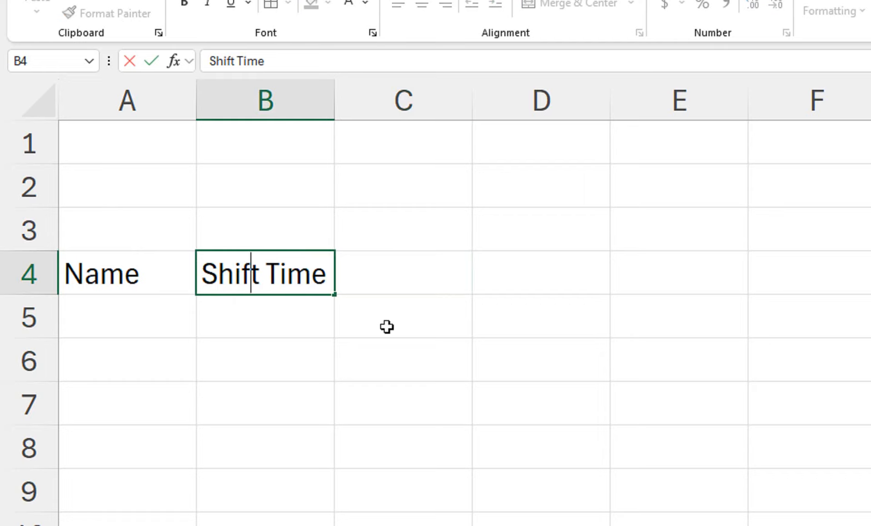
left_click(397, 272)
- Start a VSTACK formula in A5 whose first array is Sheet1!A4:A14&"-"&Sheet1!$A$2
left_click(111, 327)
type("=vs")
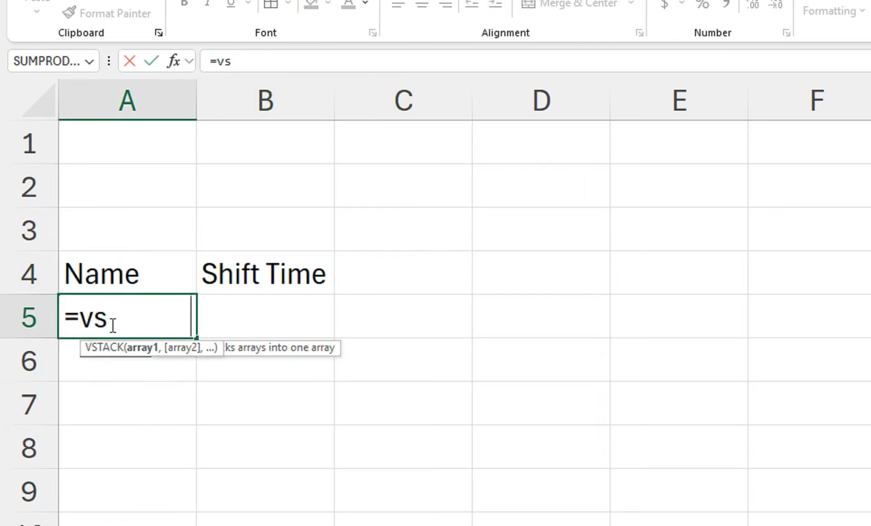
key("Tab")
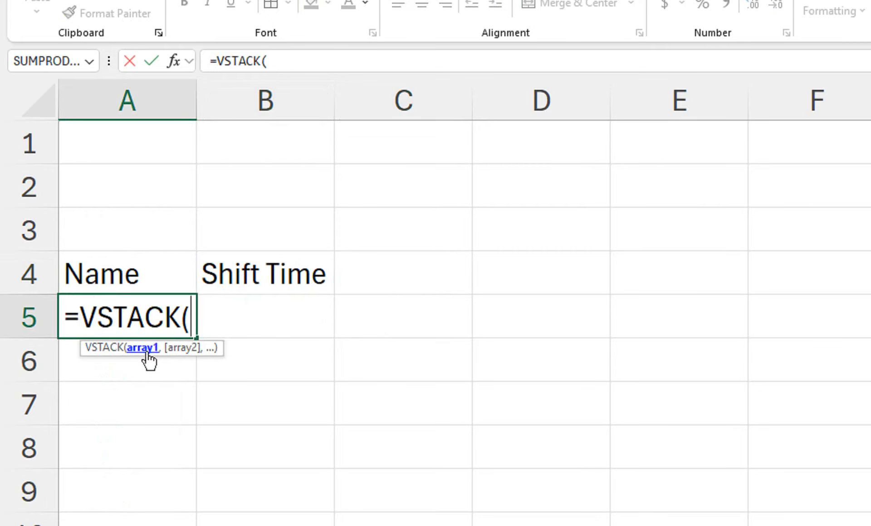
left_click(127, 507)
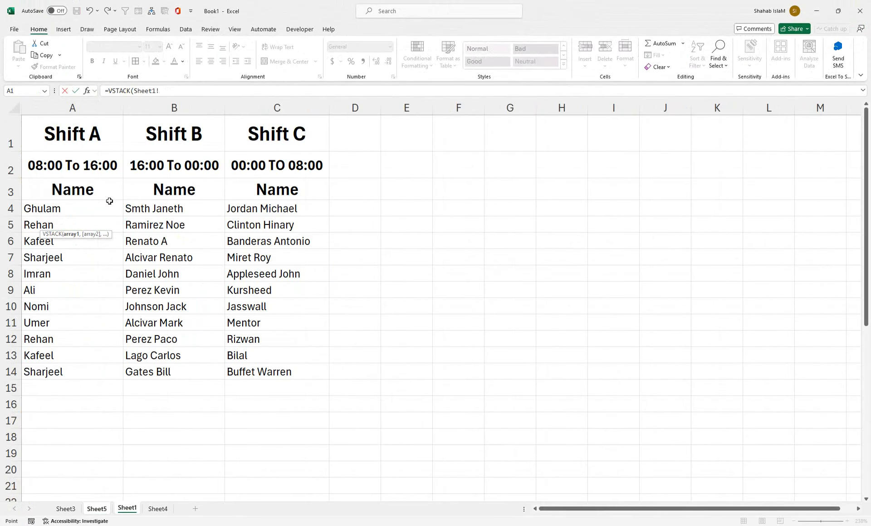
left_click_drag(109, 201, 97, 366)
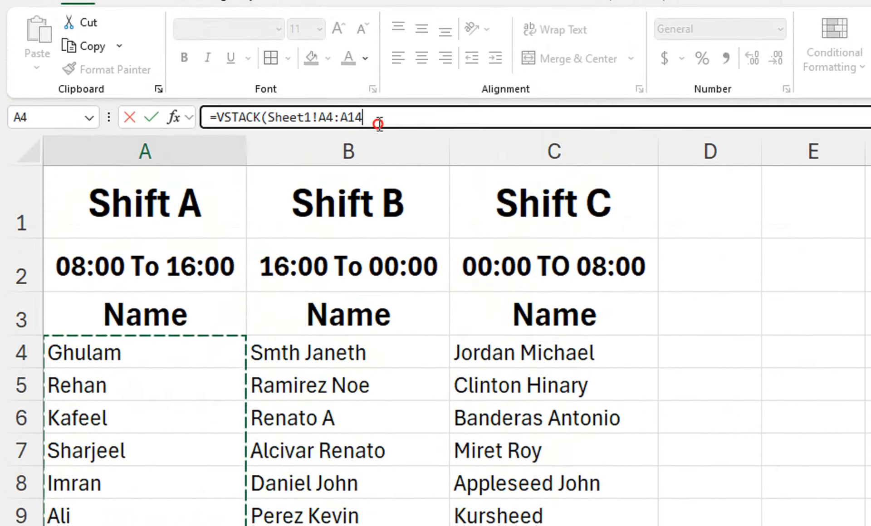
left_click(380, 35)
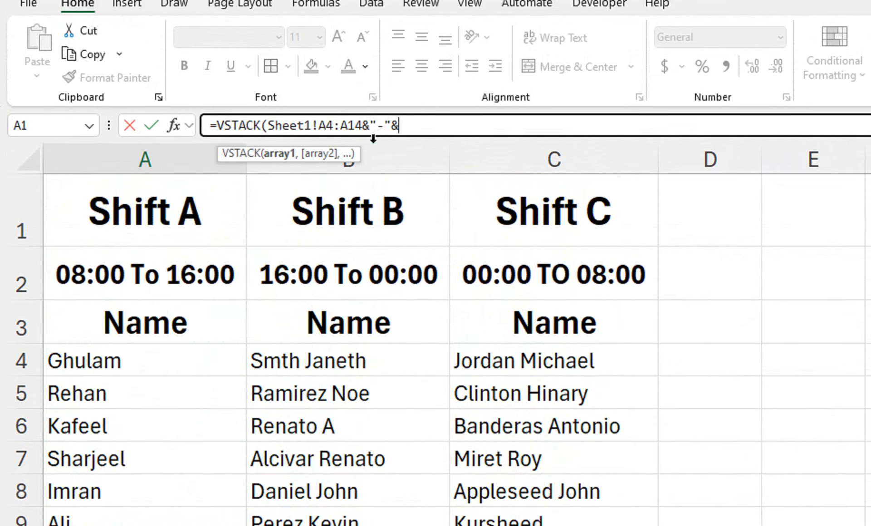
left_click(195, 272)
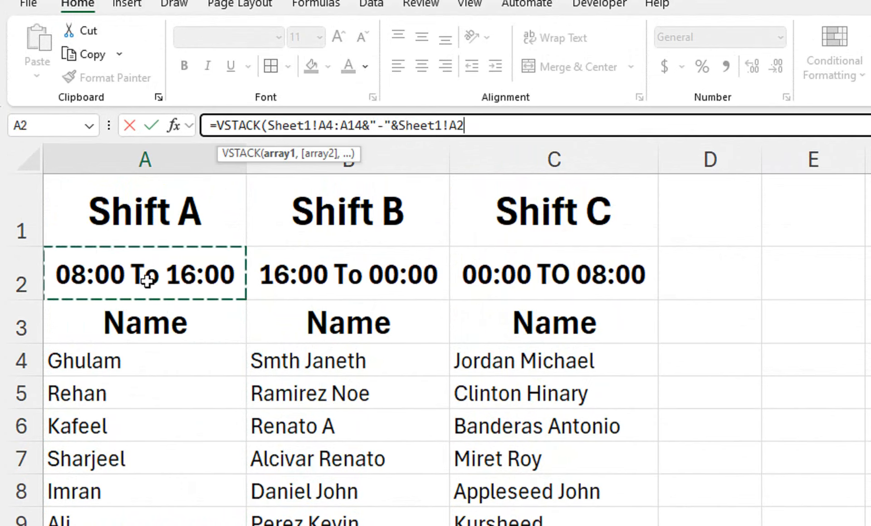
key("F4")
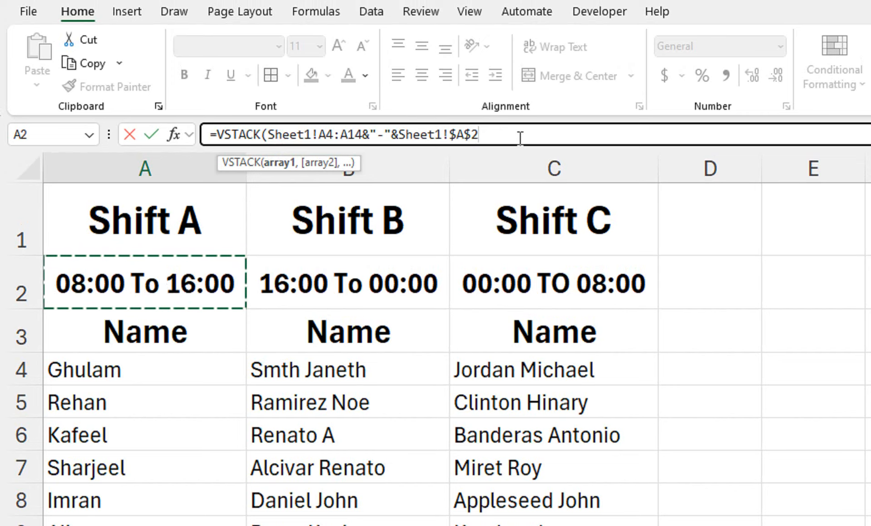
- Add Sheet1!B4:B14&"-"&Sheet1!$B$2 as the second array of the VSTACK formula
type(",")
left_click_drag(334, 373, 356, 525)
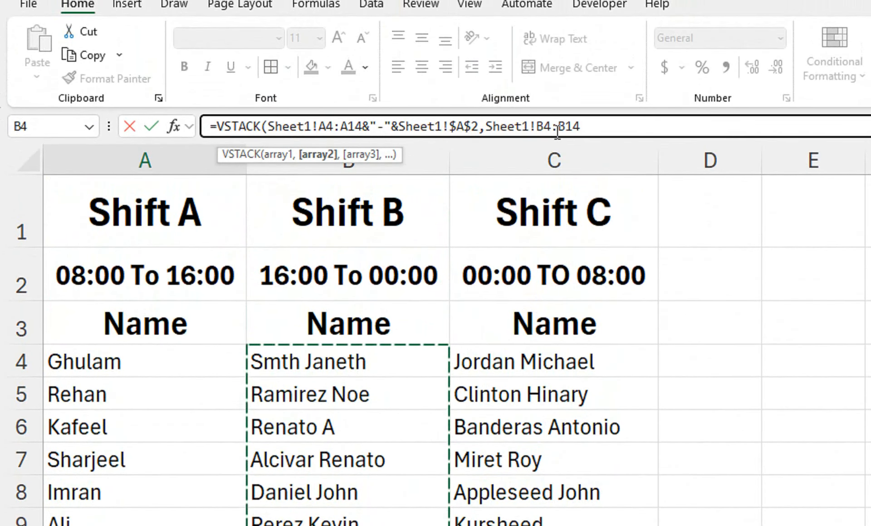
type("&\"-\"&")
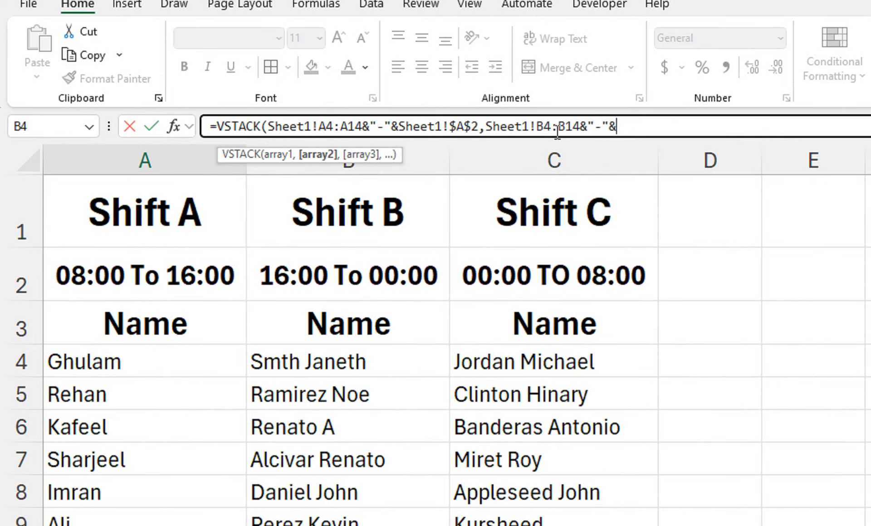
left_click(421, 255)
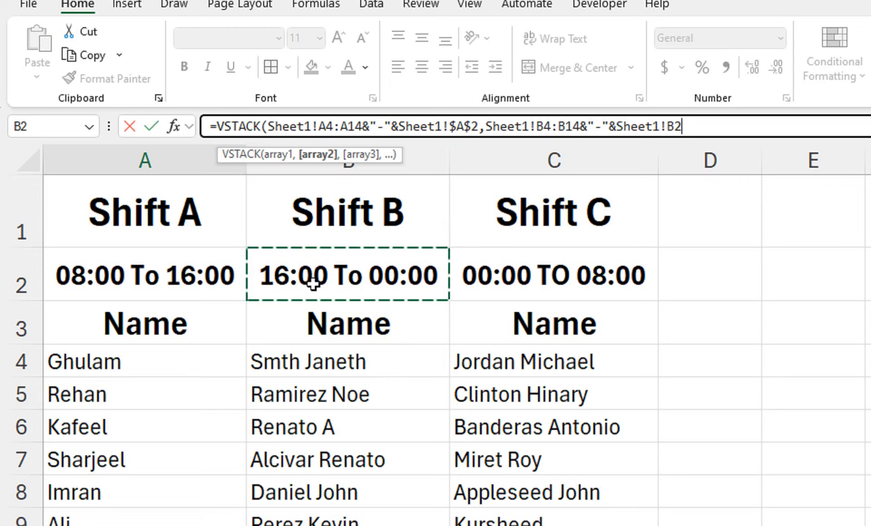
key("F4")
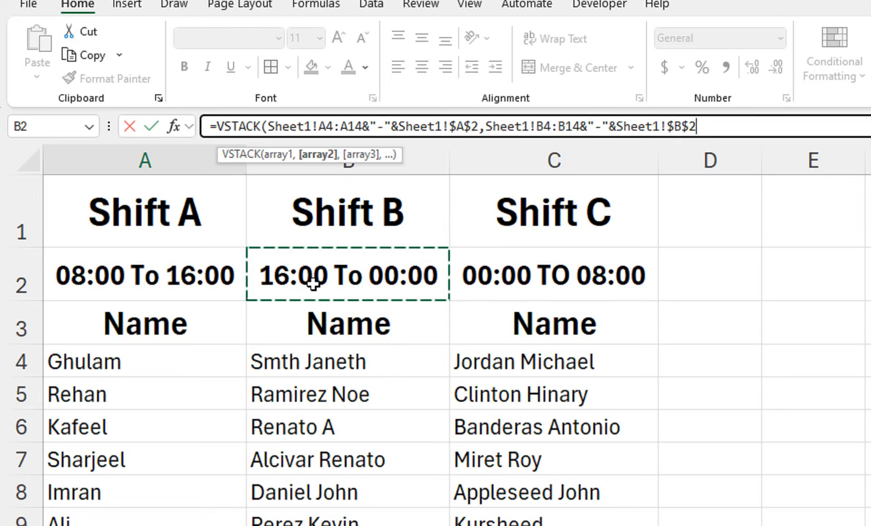
- Add Sheet1!C4:C14&"-"&Sheet1!C2 as the third array and complete the VSTACK formula
type(",")
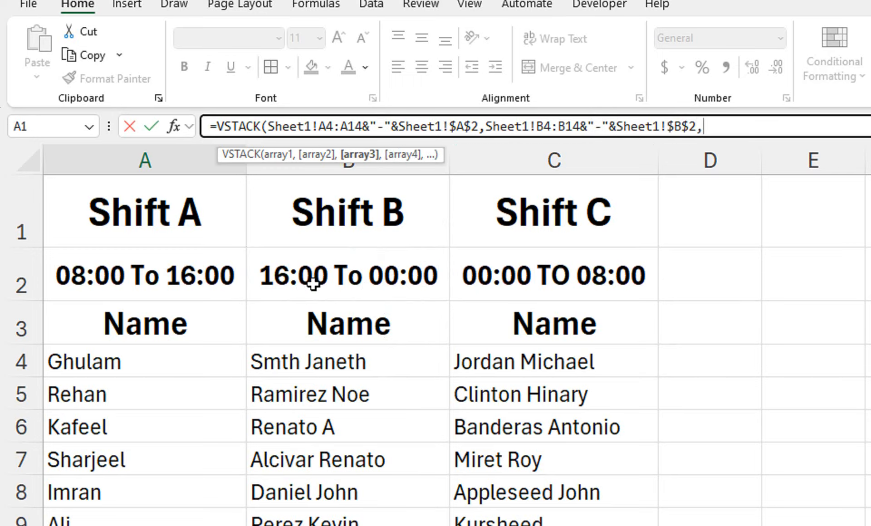
left_click_drag(506, 354, 497, 525)
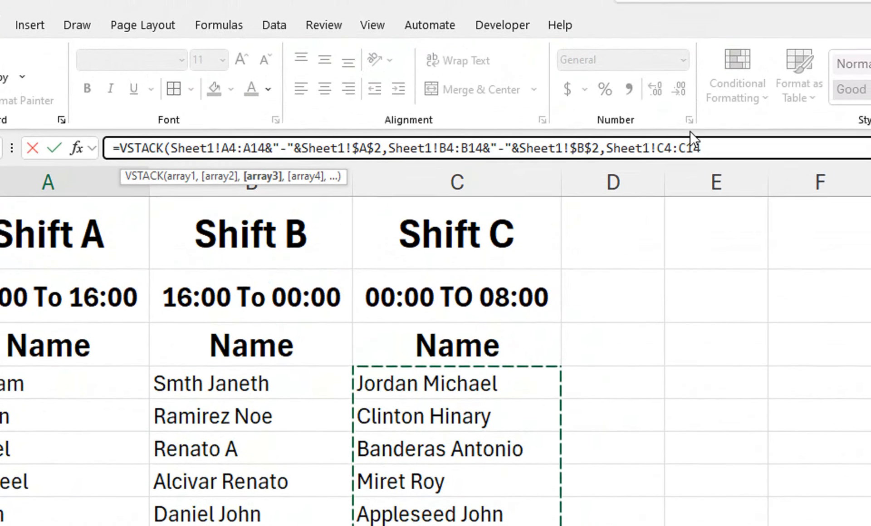
type("&")
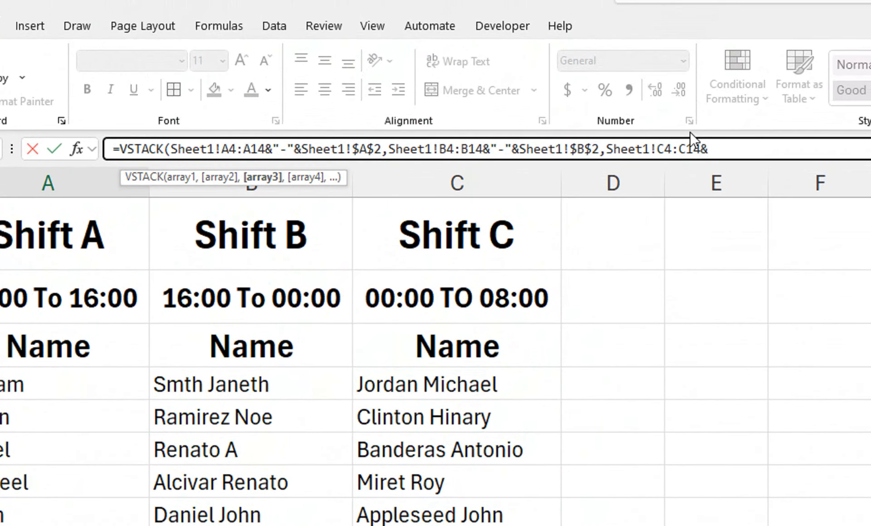
type("\"-\"&")
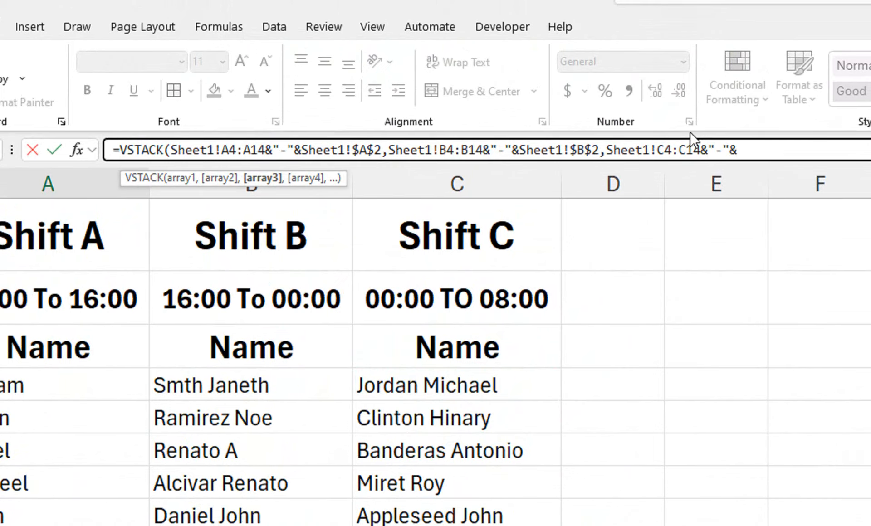
left_click(504, 305)
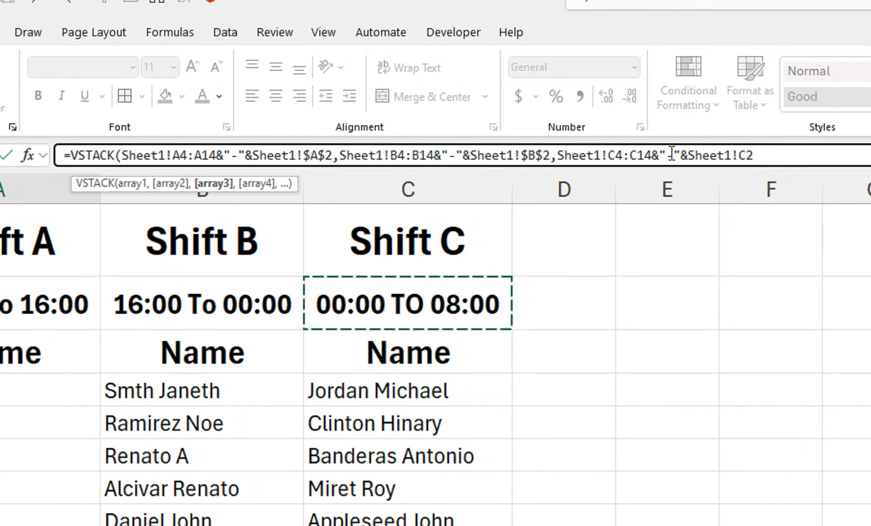
type(")")
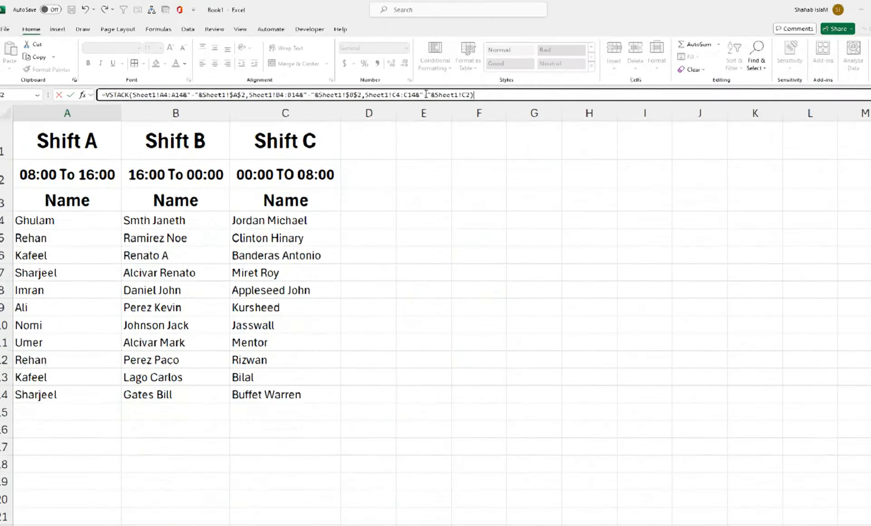
key("Return")
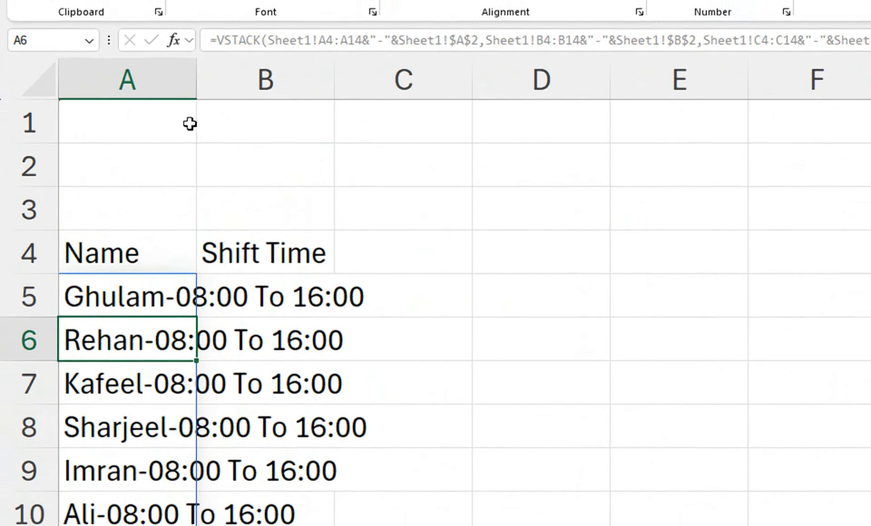
- Autofit column A to its contents and select the entire stacked list from A5 down
left_click(96, 129)
double_click(196, 126)
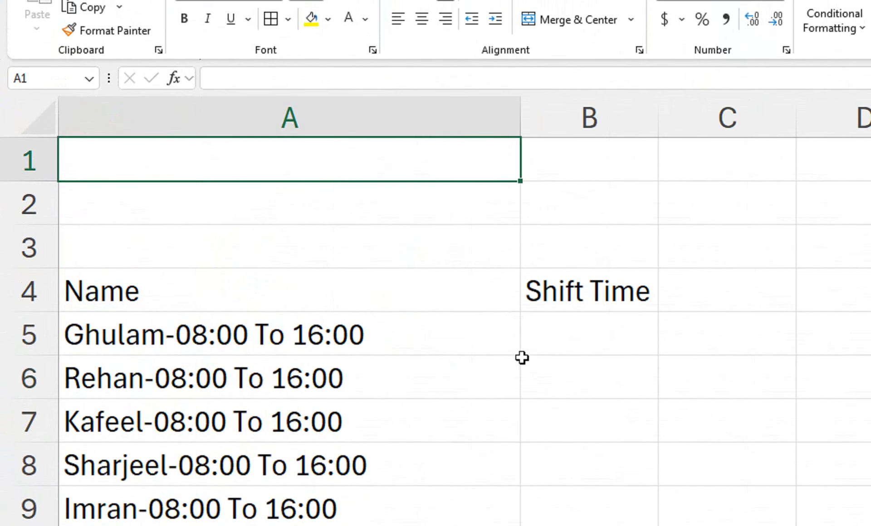
left_click(247, 289)
left_click(227, 330)
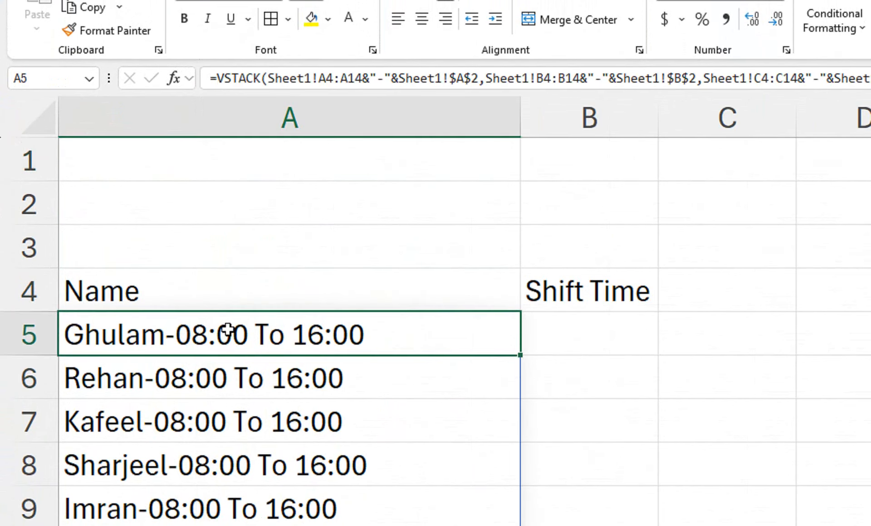
key("ctrl+shift+Down")
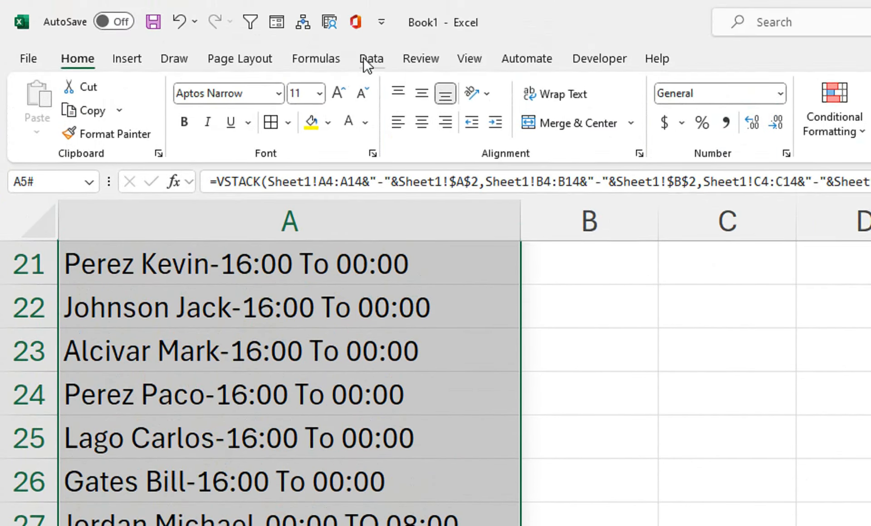
left_click(365, 58)
left_click(808, 129)
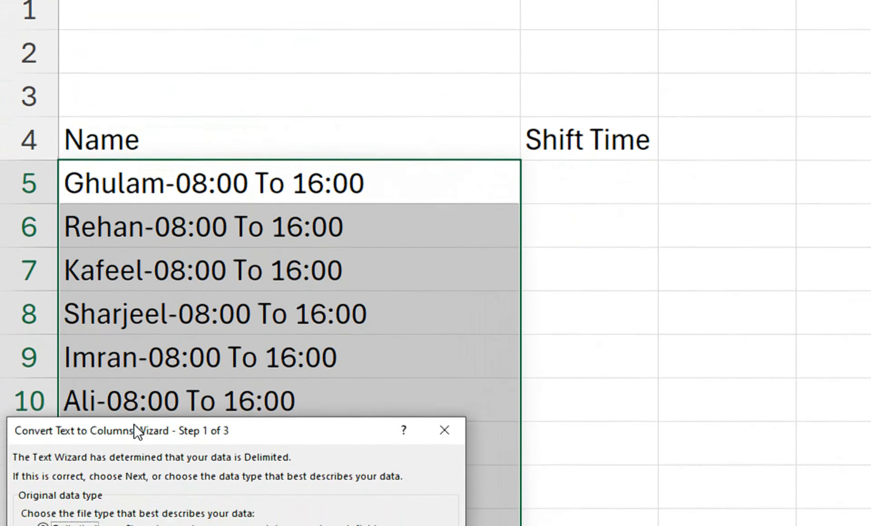
left_click_drag(134, 426, 341, 257)
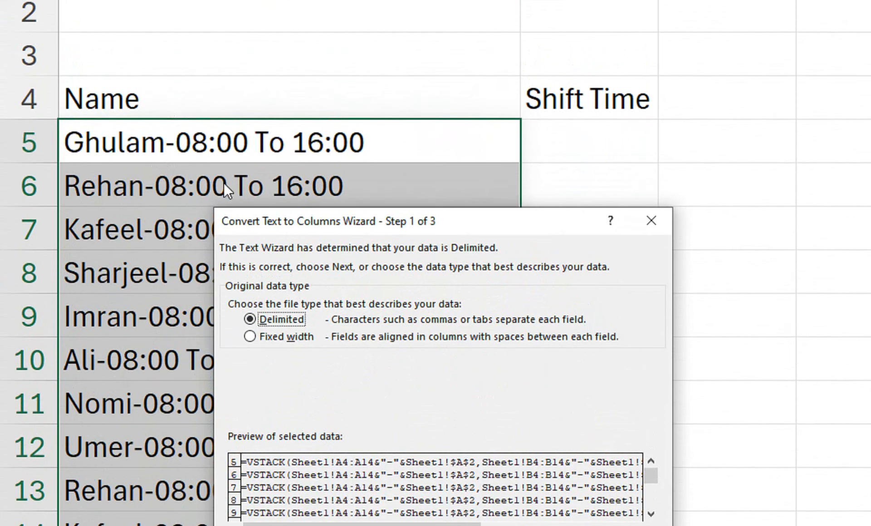
left_click(293, 338)
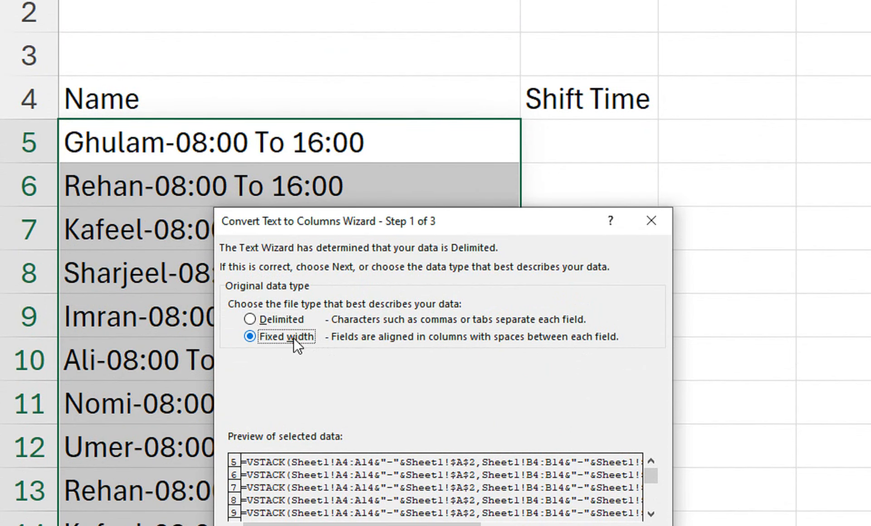
left_click(544, 459)
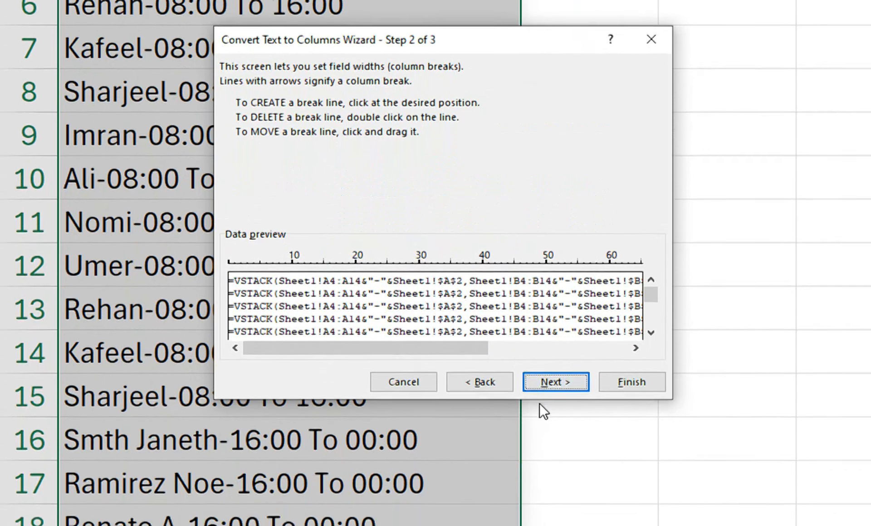
left_click(554, 398)
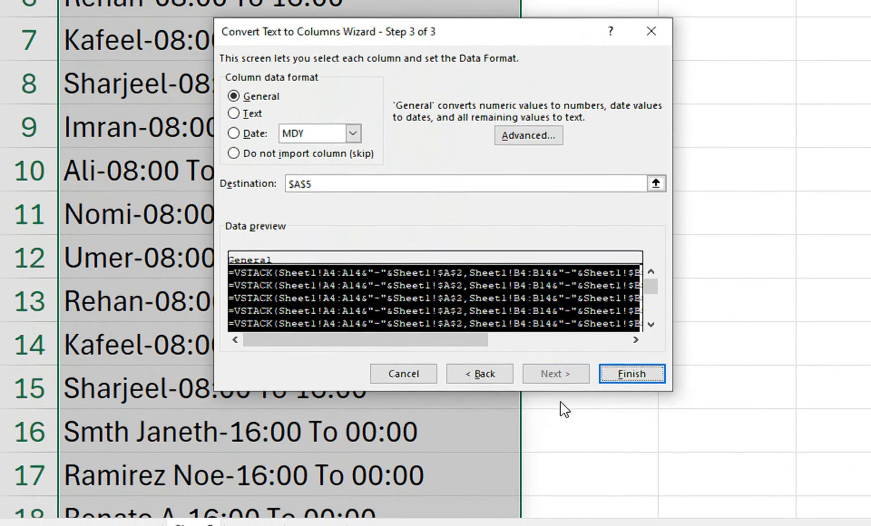
left_click(617, 375)
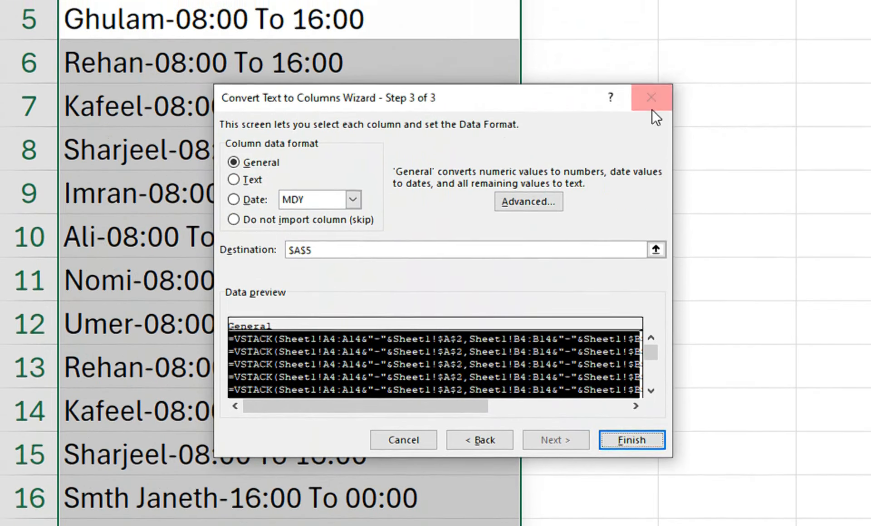
left_click(651, 30)
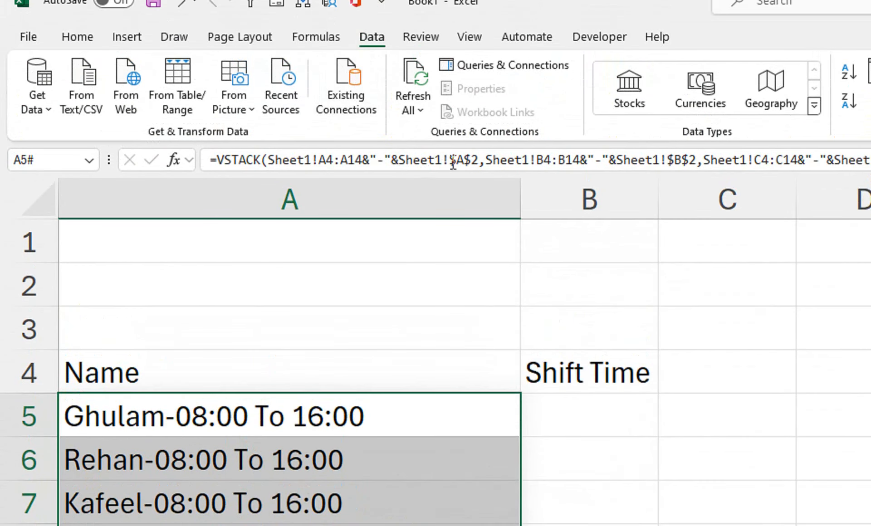
- Copy the selected stacked list and paste it in place as values only, replacing the VSTACK formula
left_click(84, 37)
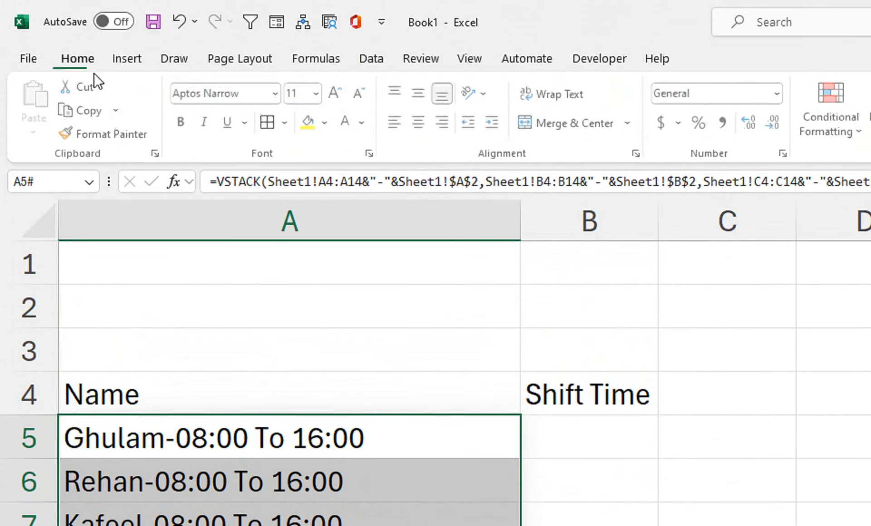
left_click(119, 109)
left_click(113, 146)
left_click(38, 132)
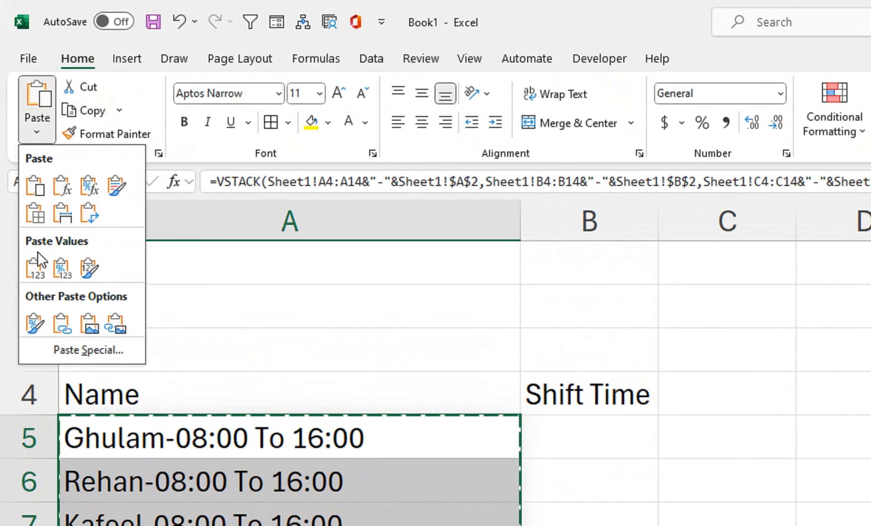
left_click(38, 270)
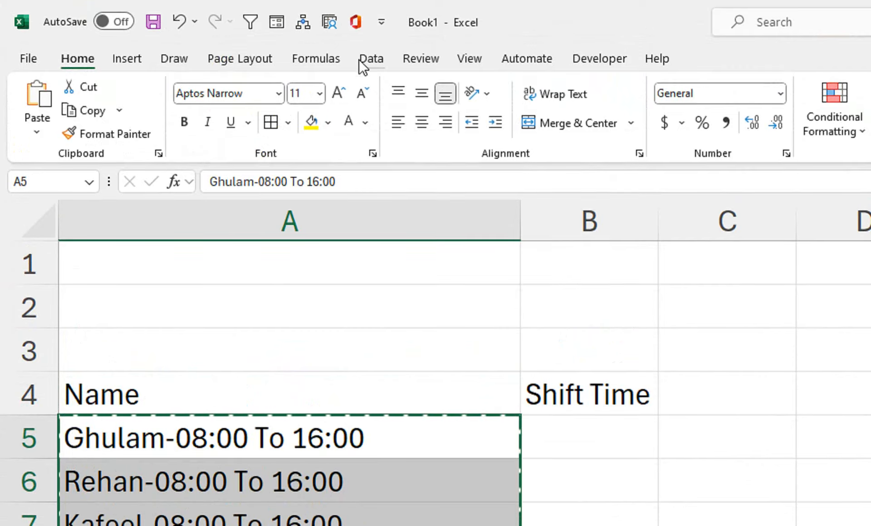
- Split the list in column A with Text to Columns, using only "-" as the delimiter, and autofit column A
left_click(358, 59)
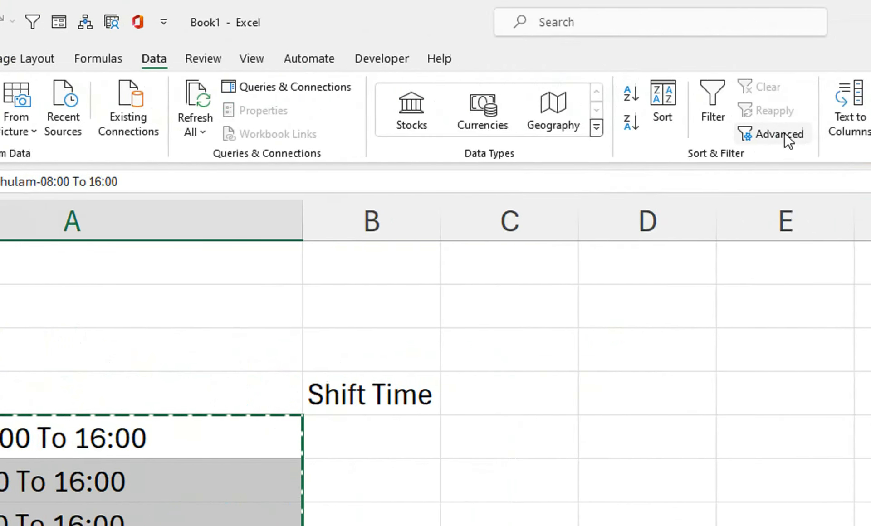
left_click(835, 122)
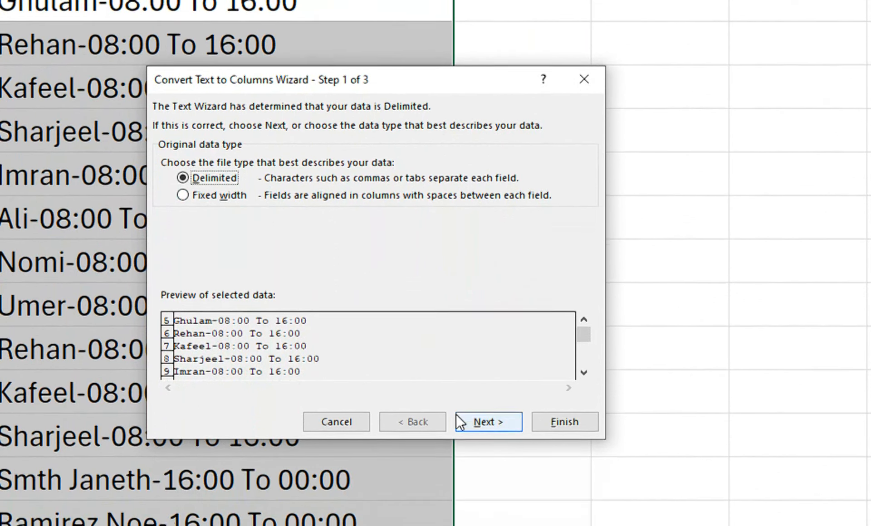
left_click(467, 480)
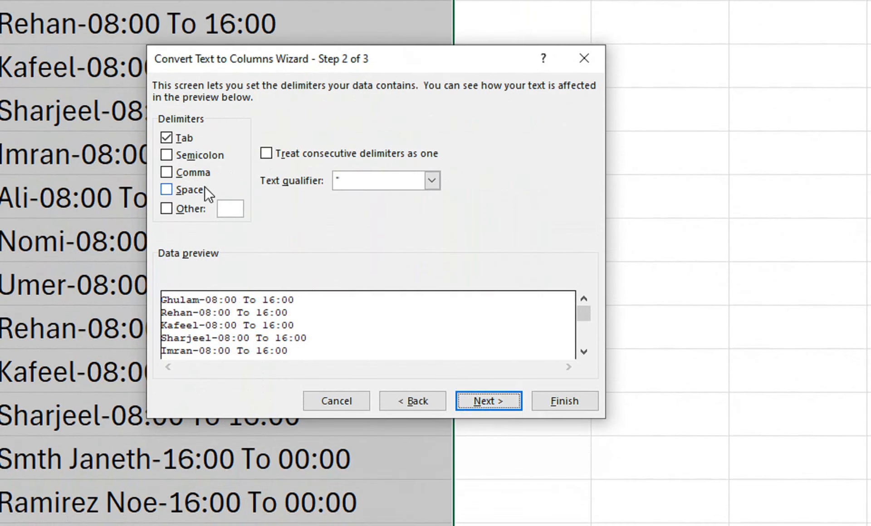
left_click(167, 139)
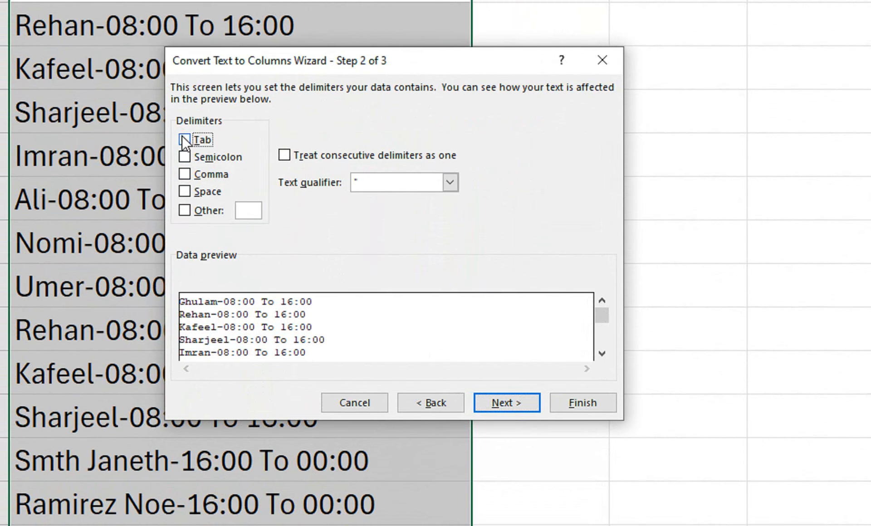
left_click(248, 211)
type("-")
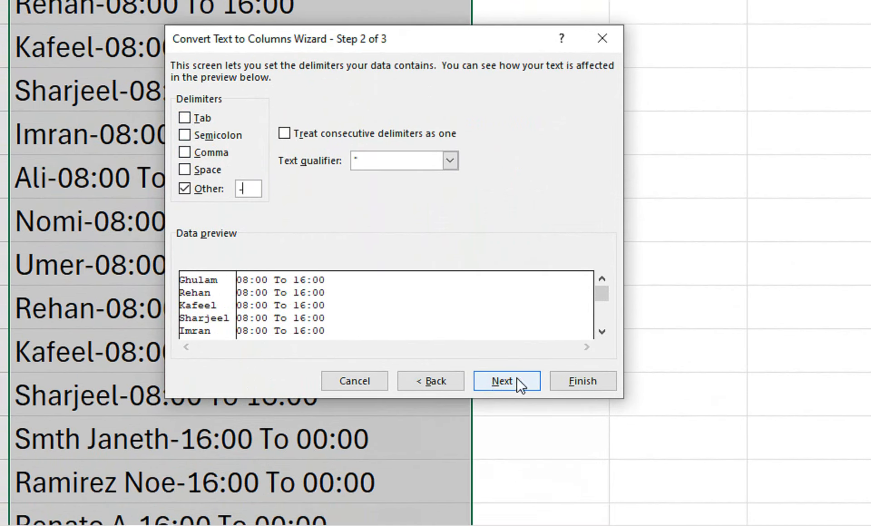
left_click(567, 400)
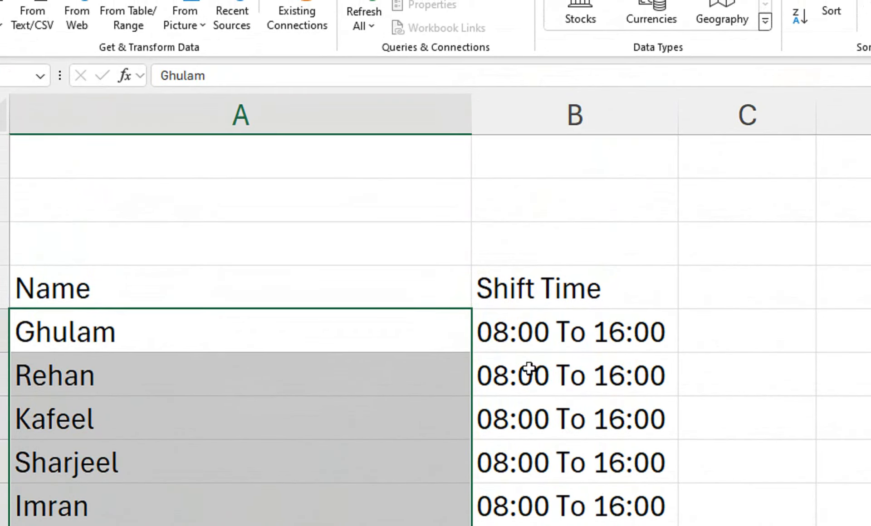
left_click(529, 368)
double_click(472, 114)
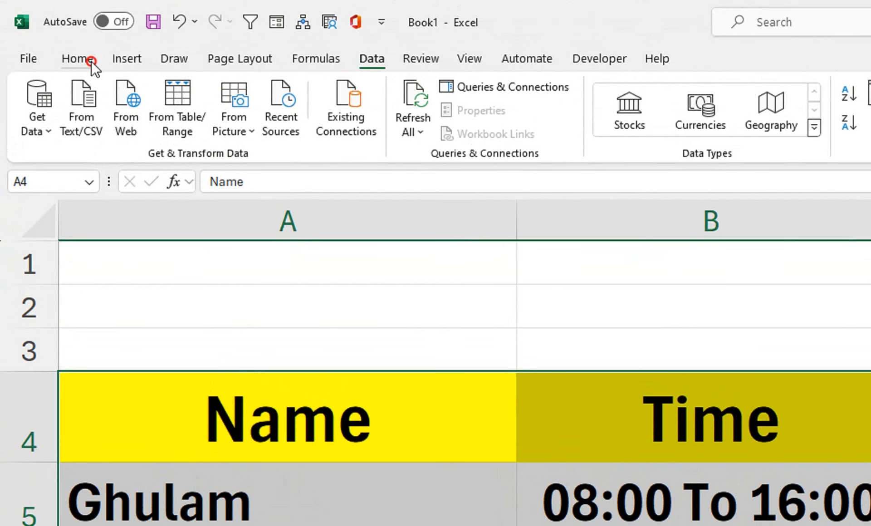
left_click(89, 61)
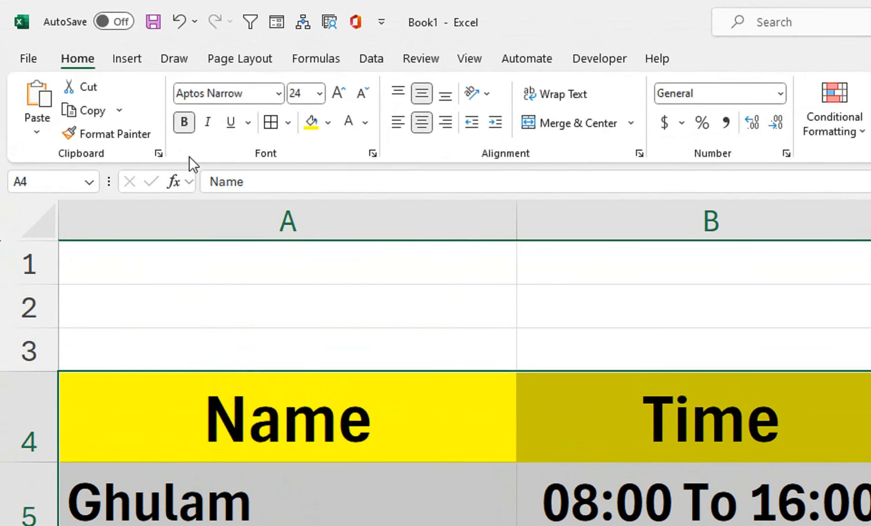
mouse_move(390, 398)
left_mouse_down()
mouse_move(516, 394)
mouse_move(567, 404)
left_mouse_up()
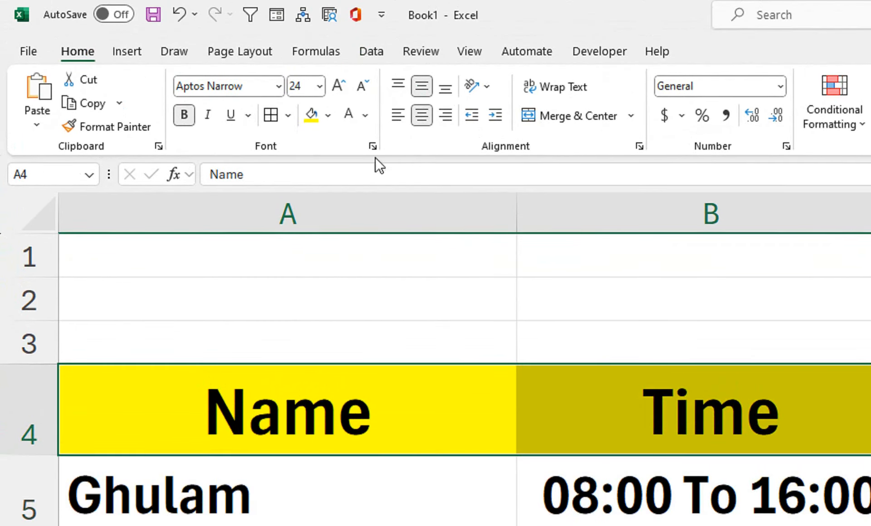
left_click(327, 123)
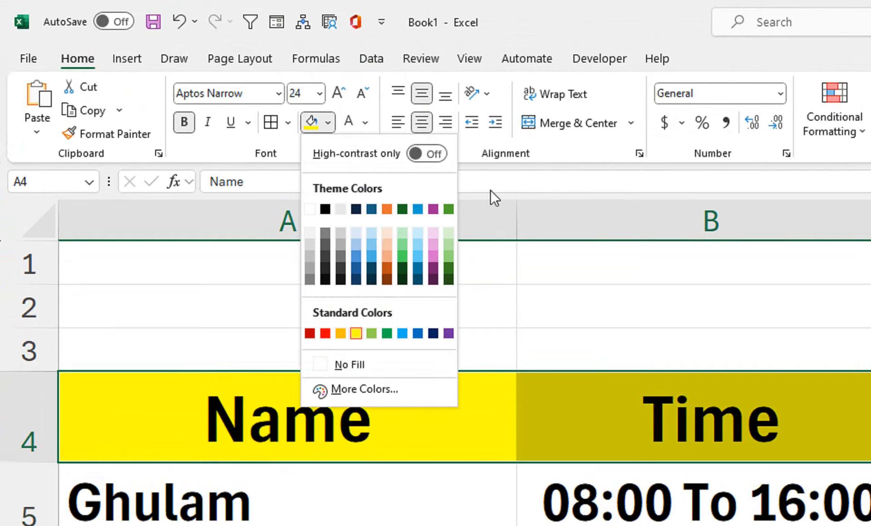
left_click(548, 152)
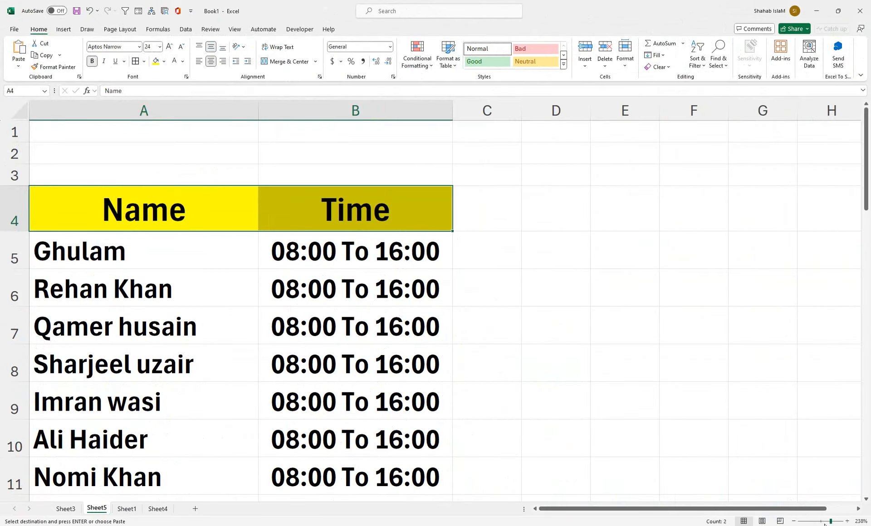
- Enter the column headers in, OUT and Hour in cells C4, D4 and E4
left_click_drag(825, 523, 822, 522)
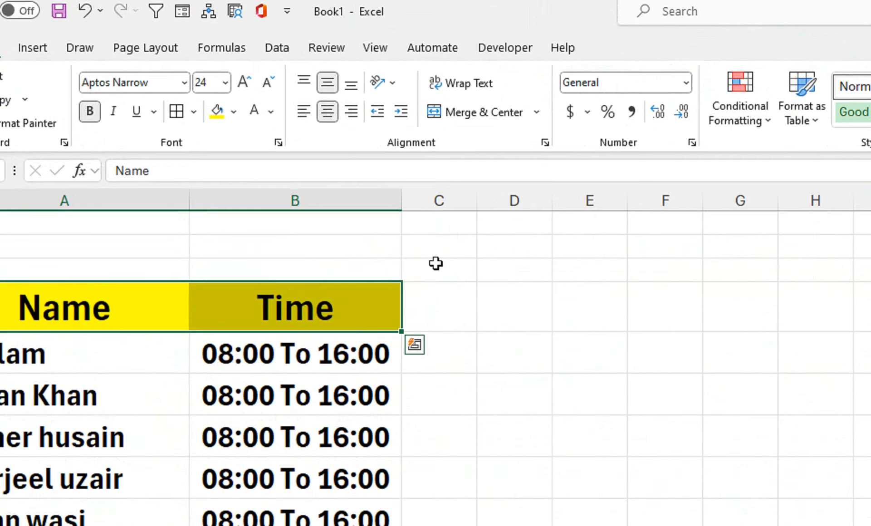
left_click(269, 157)
type("in")
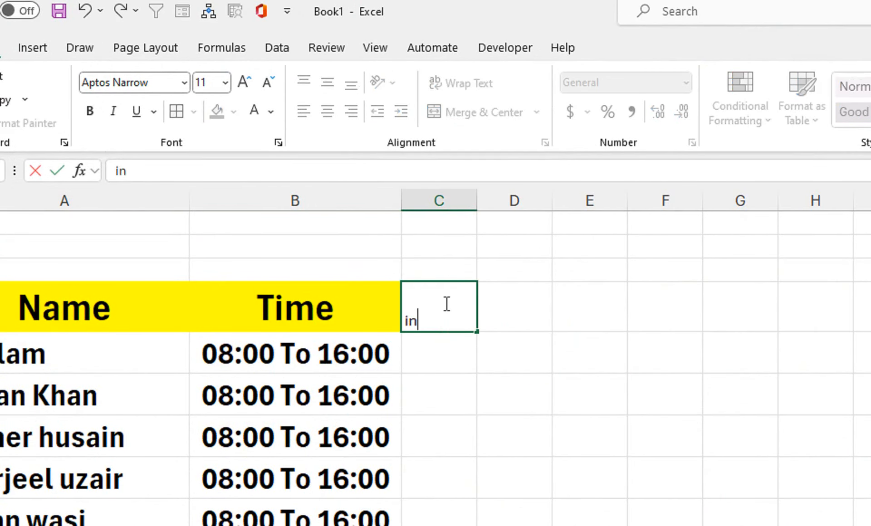
key("Tab")
type("OUT")
key("Tab")
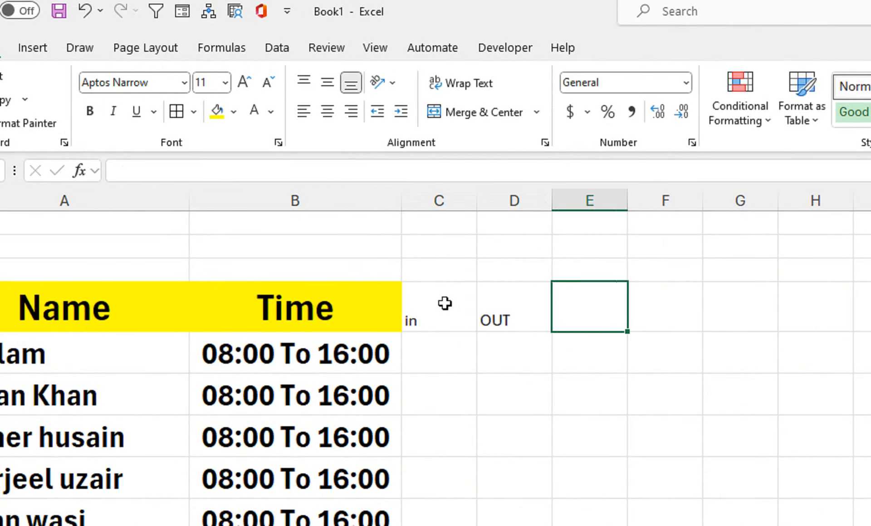
type("h")
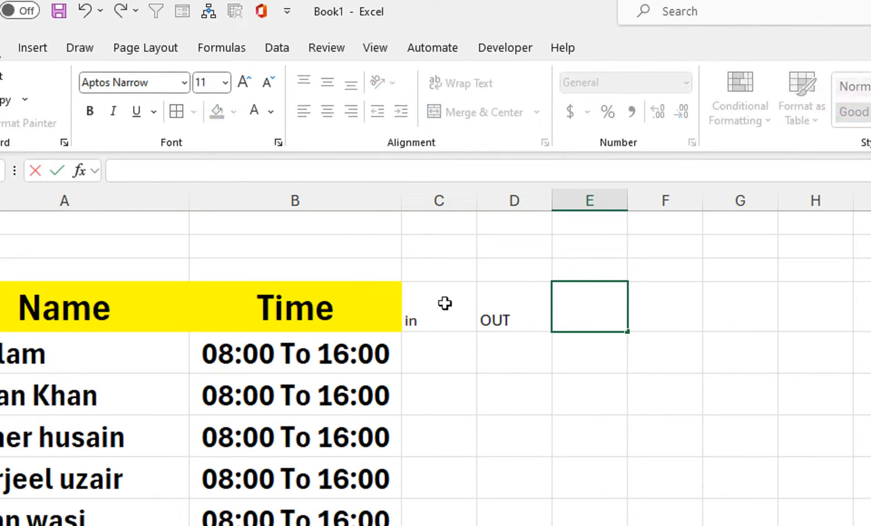
type("our")
key("Tab")
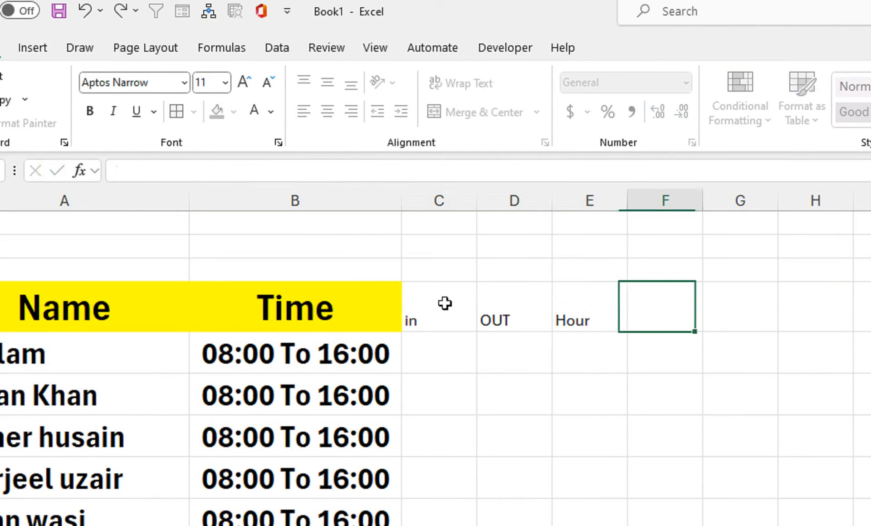
- Merge and center C3:E3 above the new headers and enter the date 1-aug-24
left_click(444, 303)
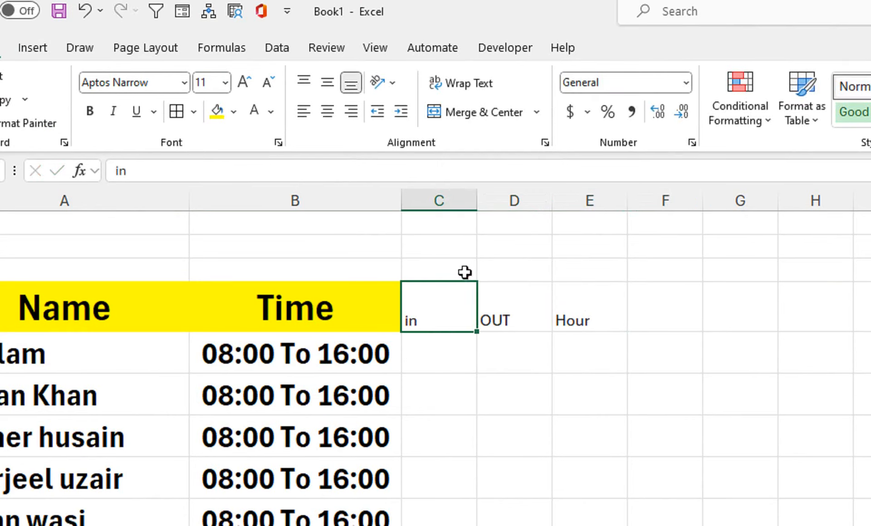
left_click_drag(464, 273, 558, 256)
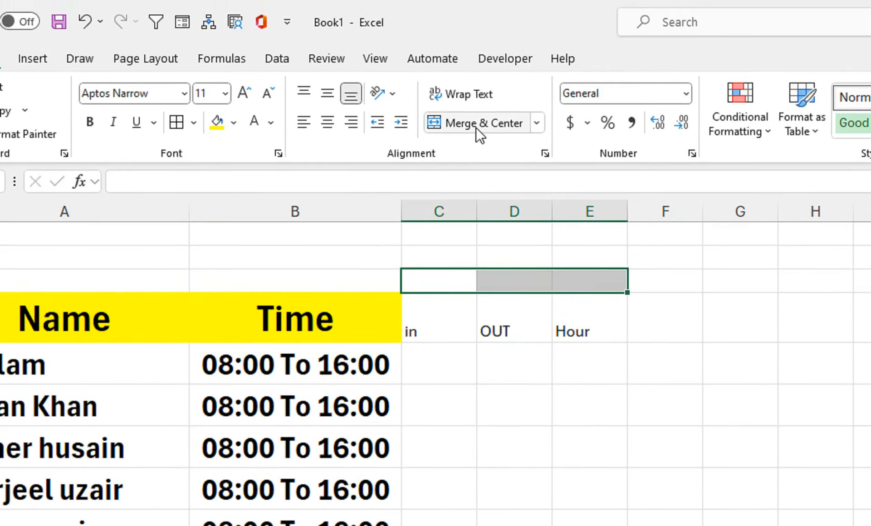
left_click(475, 119)
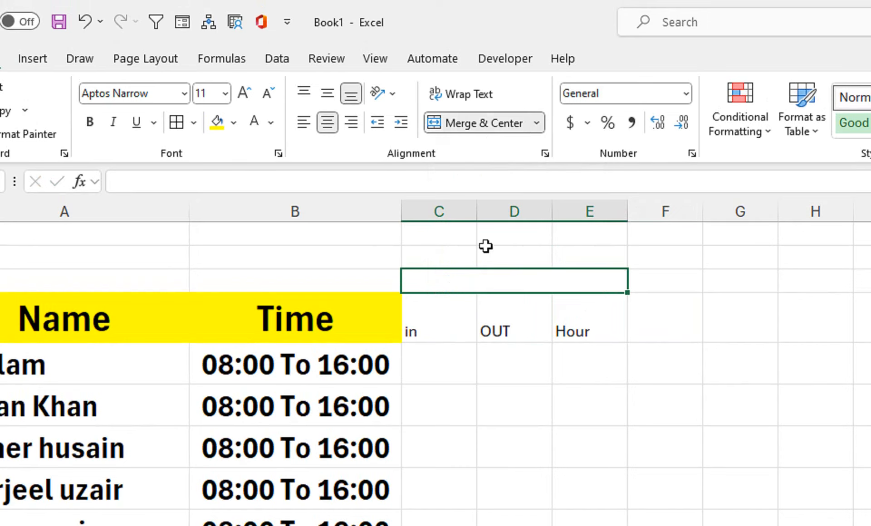
type("1-a")
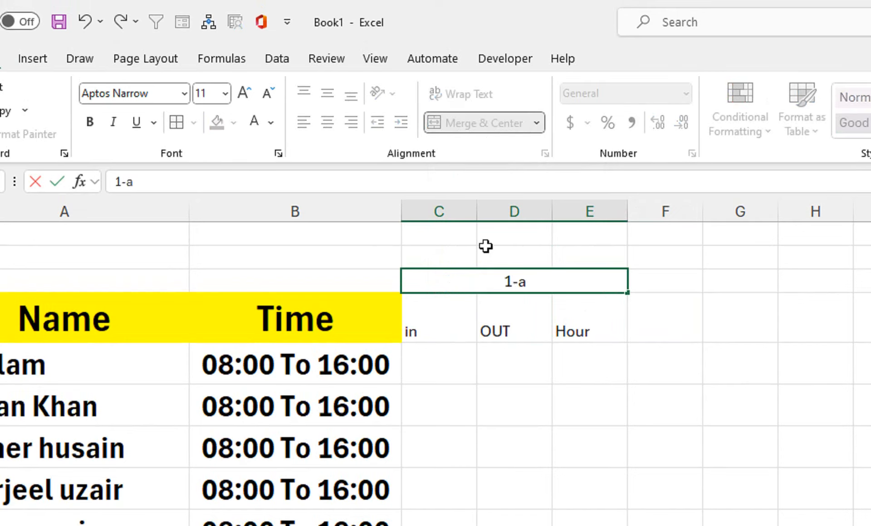
type("ug-")
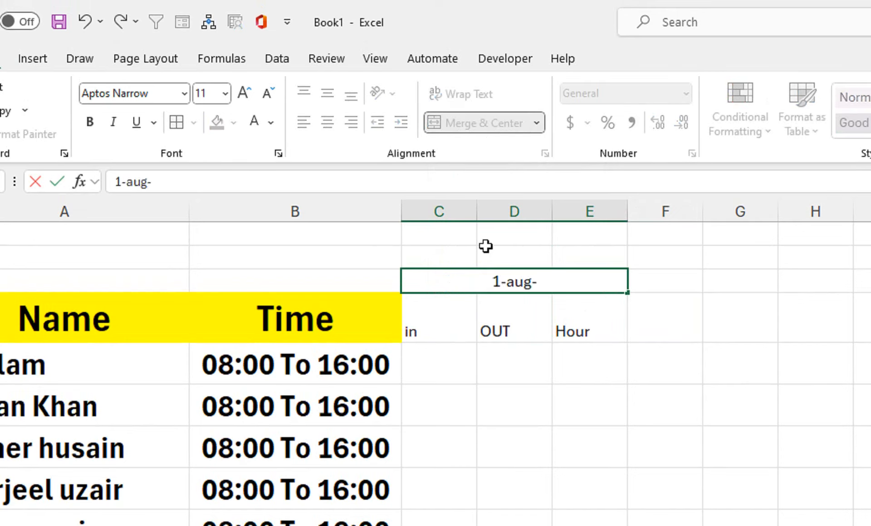
type("24")
key("Return")
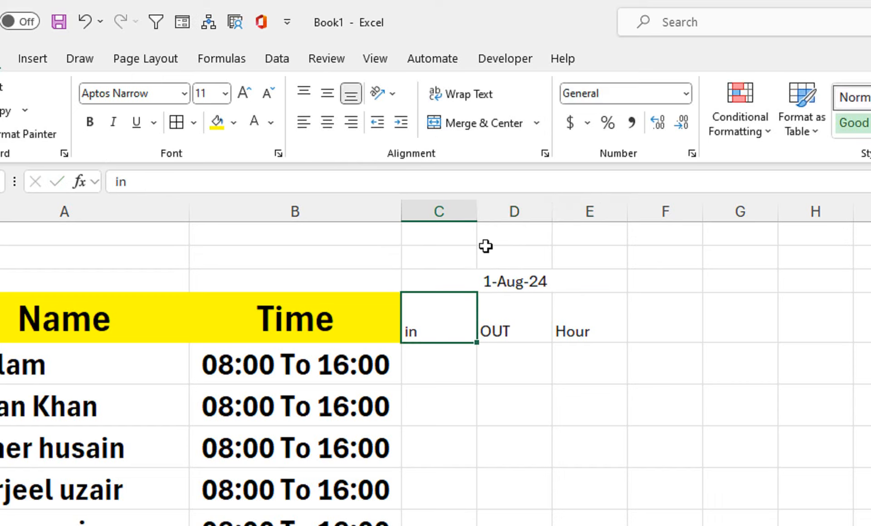
- Autofit columns C to E, and make them equally wide with a little room around the headers
left_click_drag(466, 212, 557, 199)
double_click(476, 209)
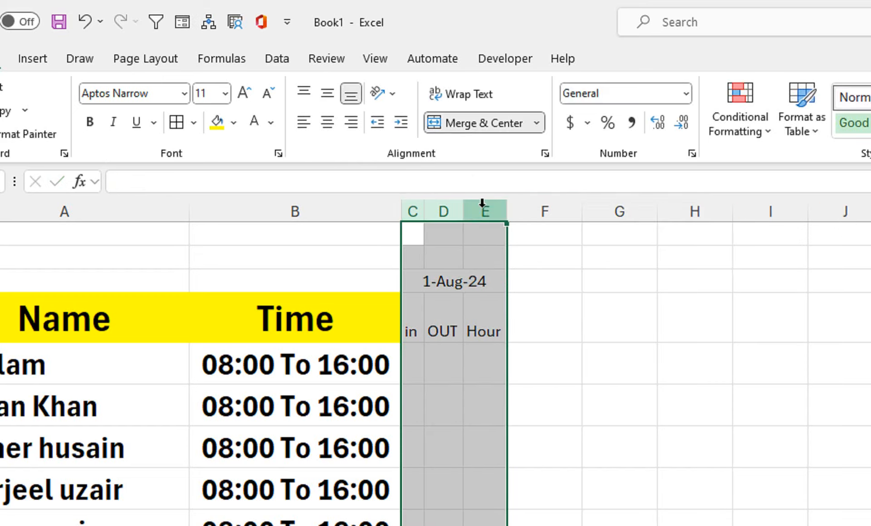
left_click_drag(412, 208, 470, 206)
left_click_drag(463, 211, 479, 210)
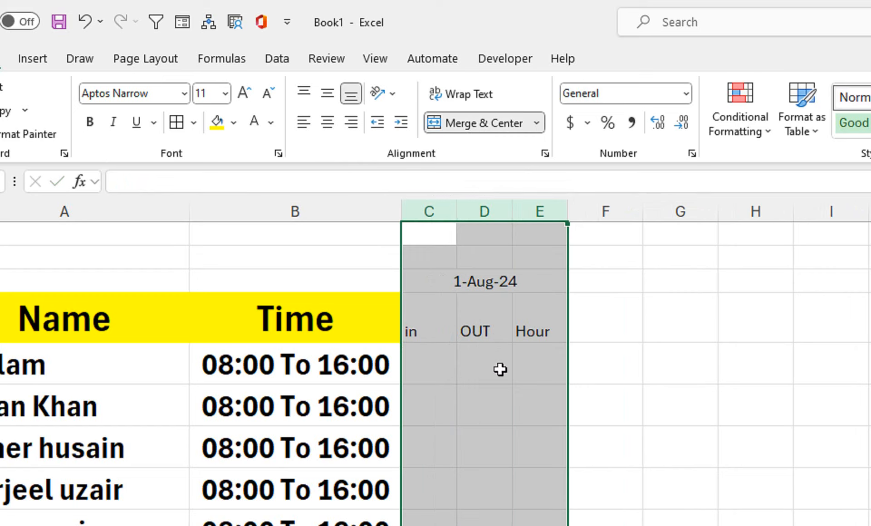
- Format columns C to E bold, size 14 and centred both horizontally and vertically, and widen them evenly for the larger text
left_click(332, 129)
left_click(328, 93)
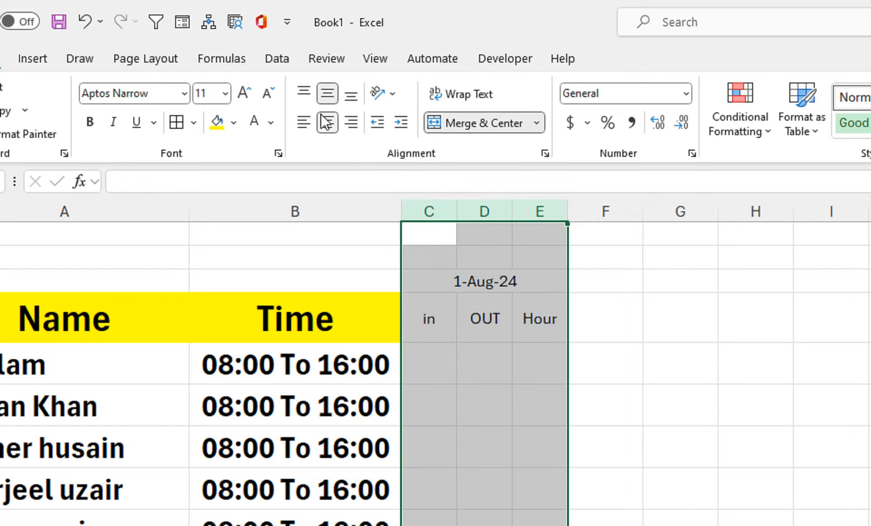
left_click(90, 121)
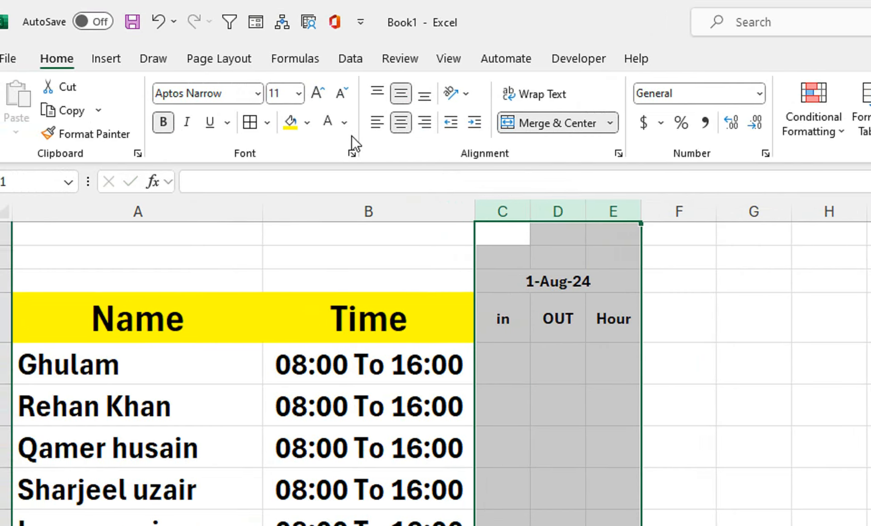
left_click(318, 93)
left_click(320, 93)
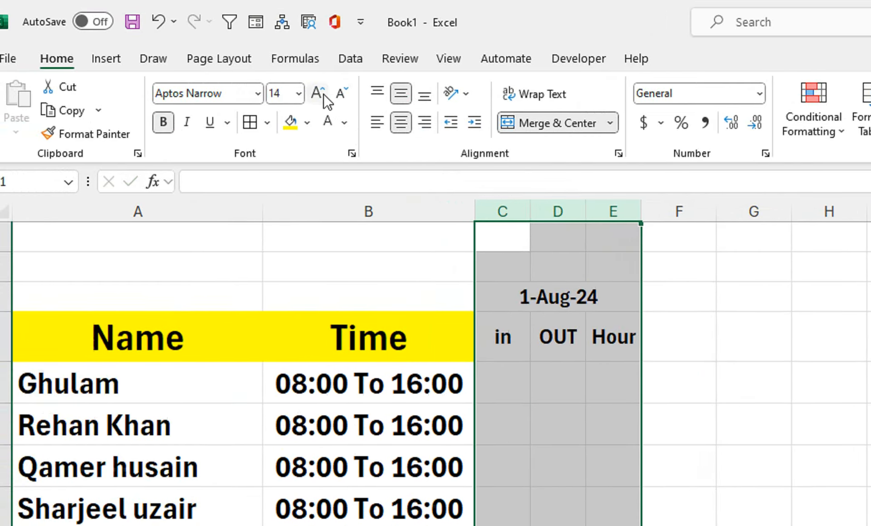
left_click_drag(640, 213, 658, 209)
- Fill the headers in C4:E4 yellow and the merged date cell above them dark green
left_click_drag(514, 330, 645, 327)
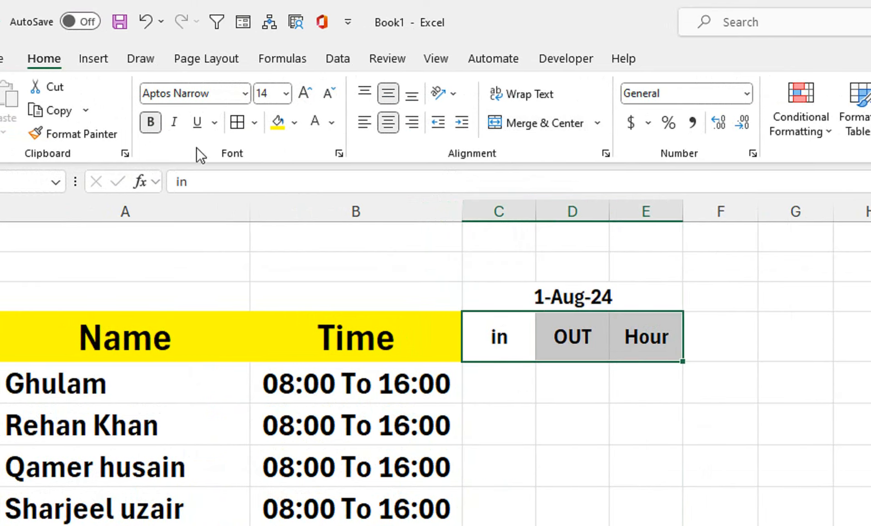
left_click(276, 122)
left_click(612, 298)
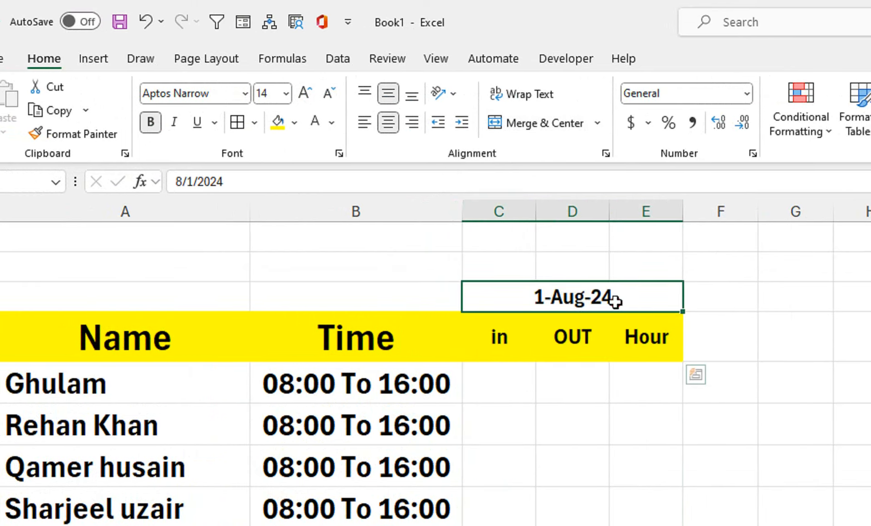
left_click(294, 123)
left_click(412, 283)
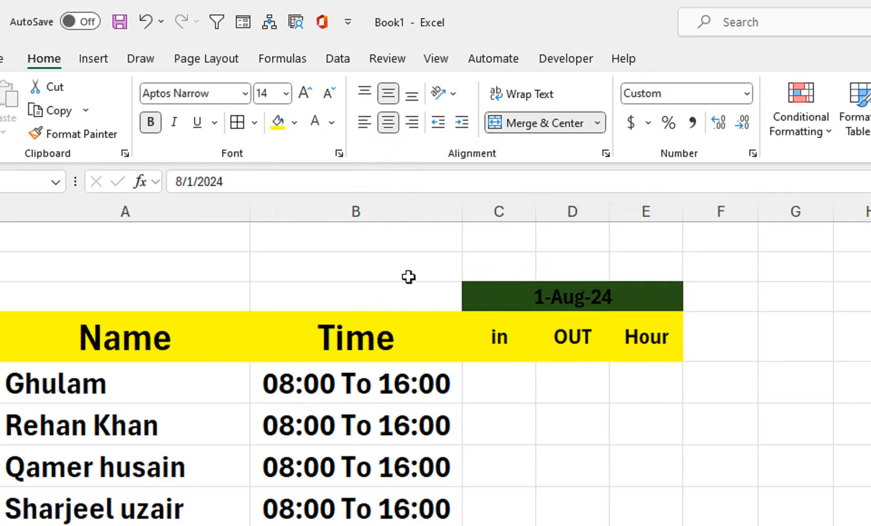
- Set the font colour of the date in the merged cell C3:E3 to standard yellow
left_click(317, 129)
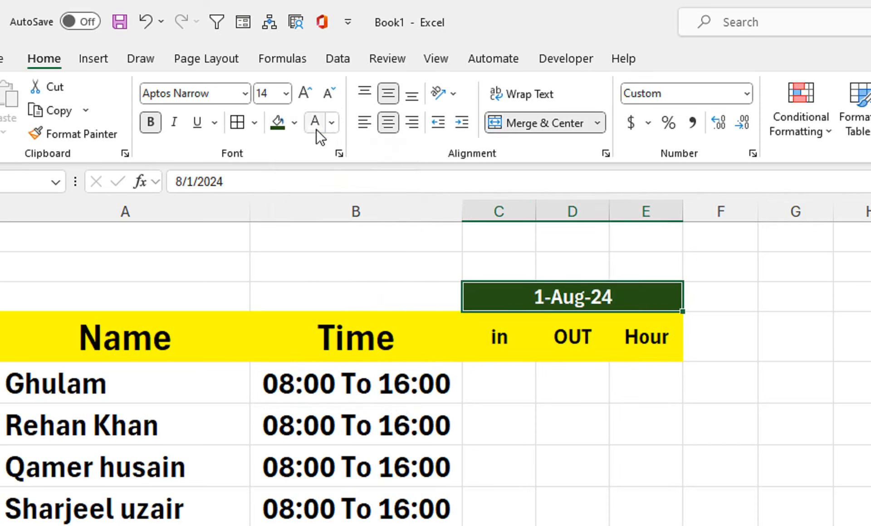
left_click(329, 127)
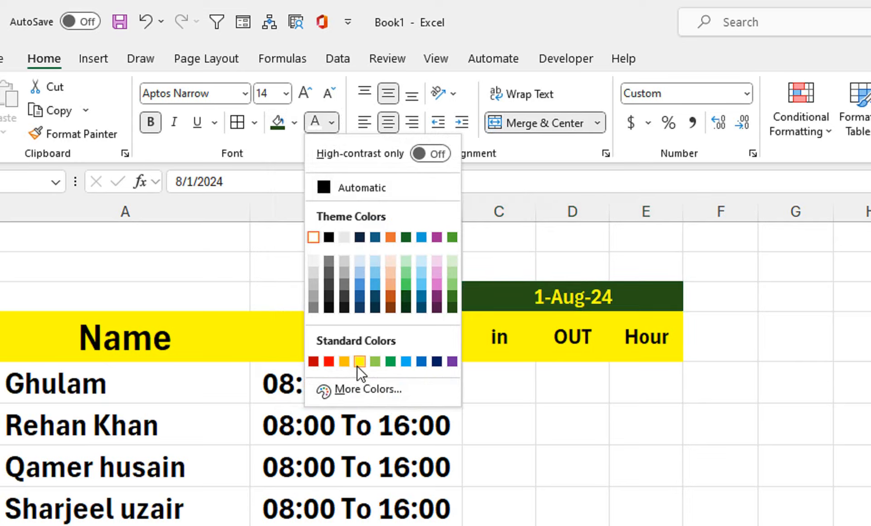
left_click(359, 361)
left_click(634, 384)
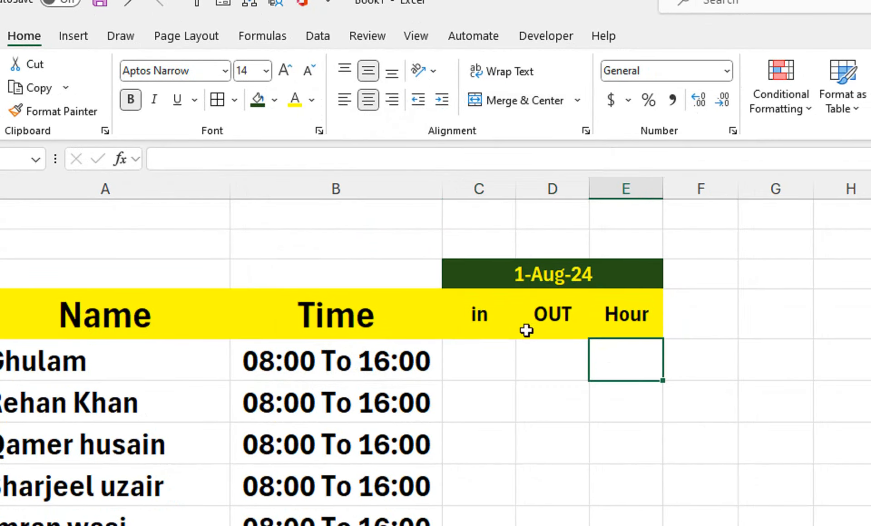
- Change the header in C4 to uppercase IN
left_click(465, 309)
double_click(470, 313)
key("Tab")
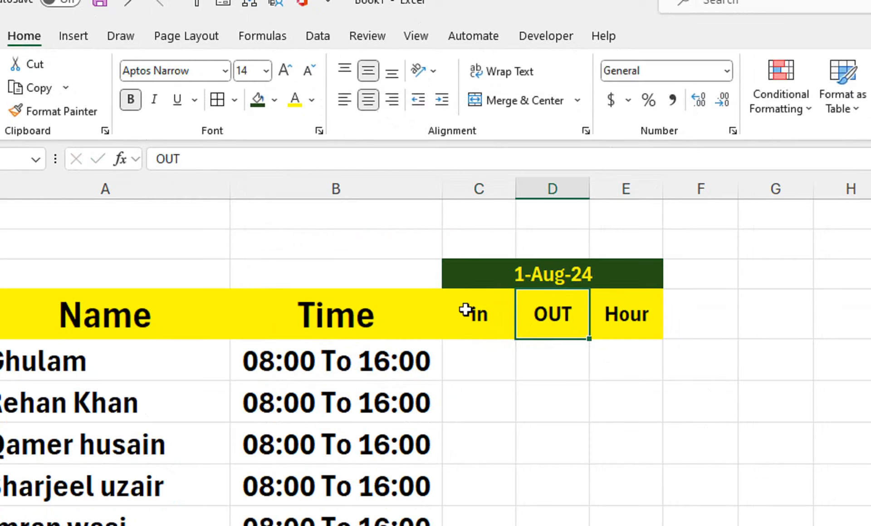
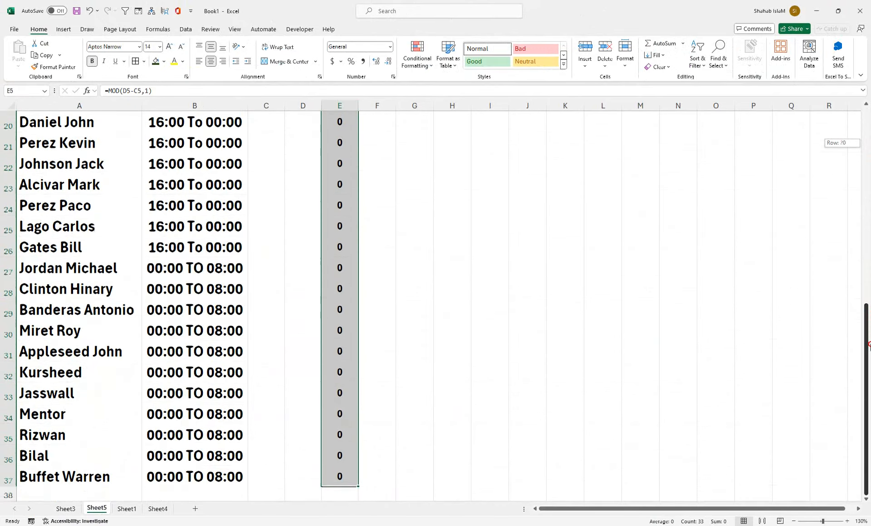
- Fill the Hour formula cells E5:E37 red with a white font, and make the date row 3 slightly taller
left_click(163, 67)
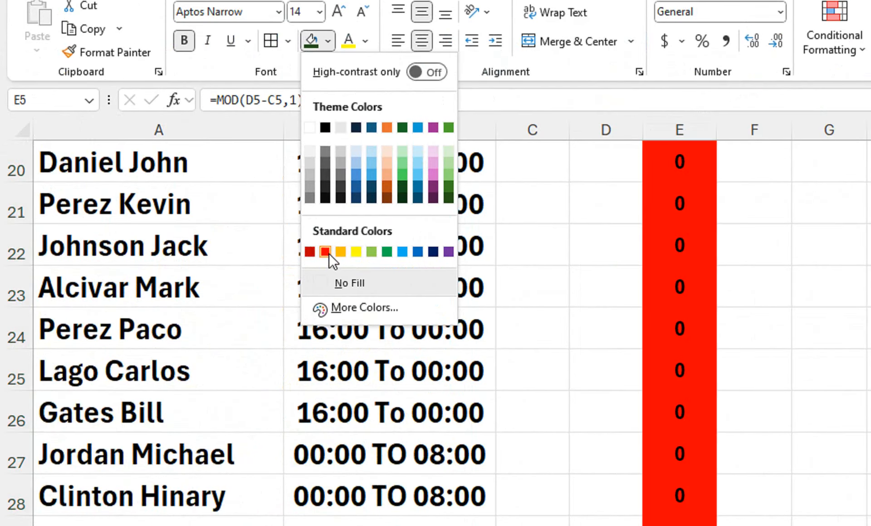
left_click(325, 251)
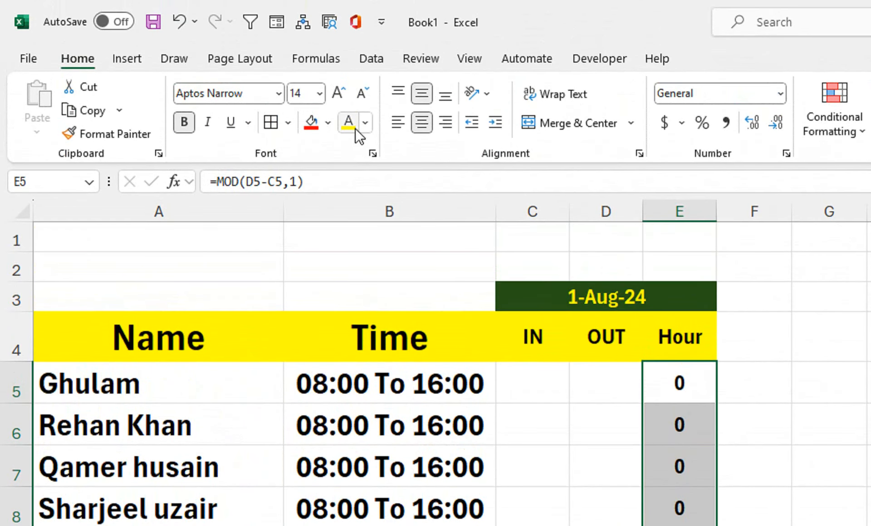
left_click(365, 122)
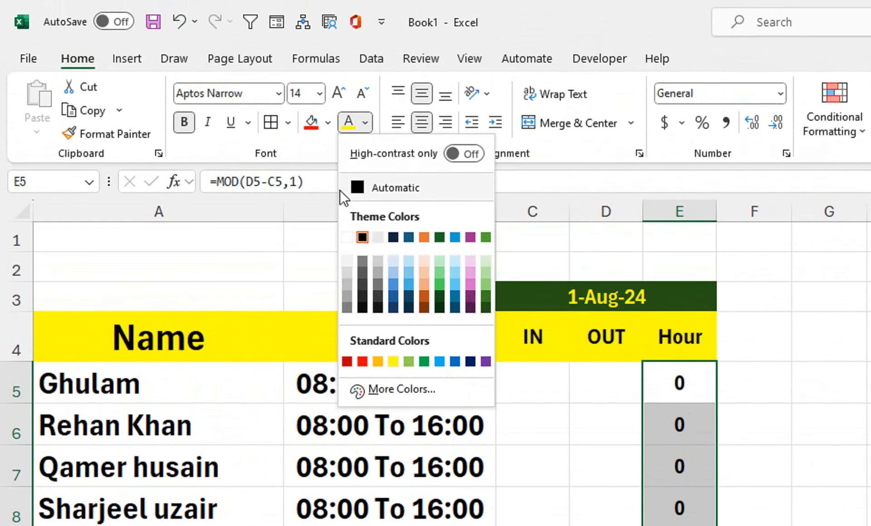
left_click(347, 236)
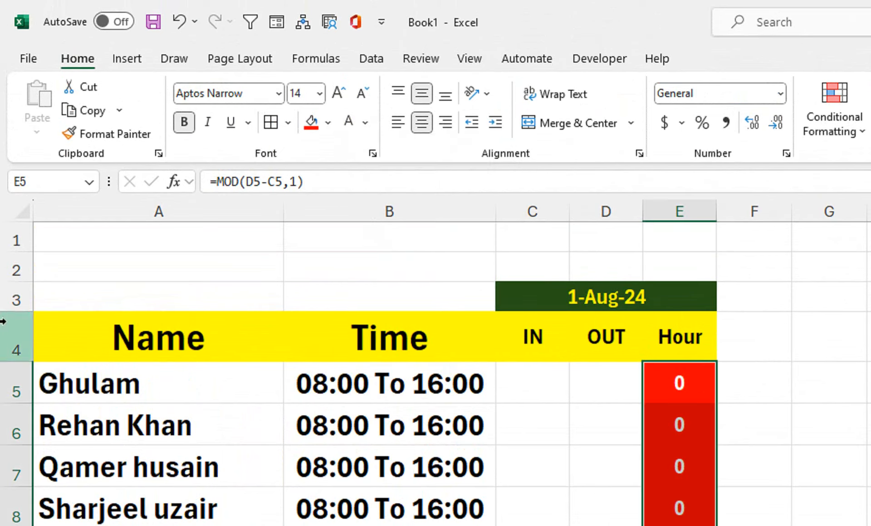
left_click_drag(16, 313, 16, 320)
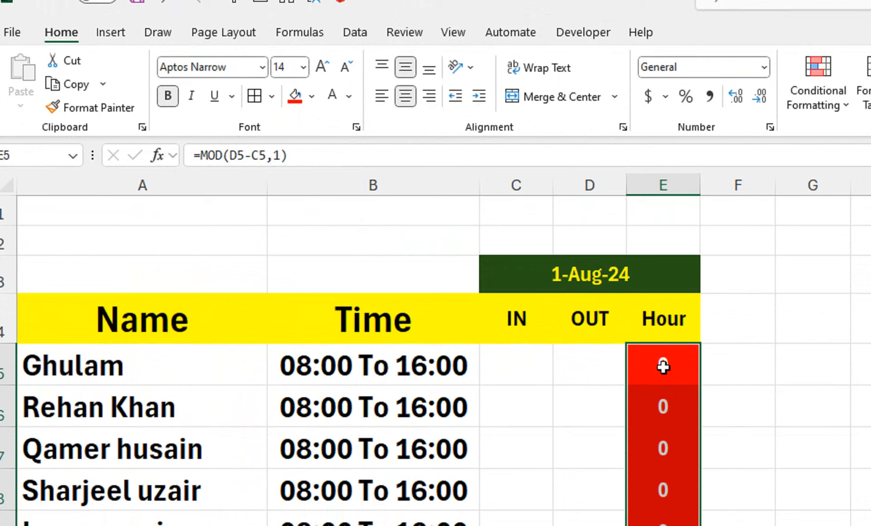
- Enter 08:00 as the IN time in C5 and 16:00 as the OUT time in D5 for the first employee
left_click(520, 371)
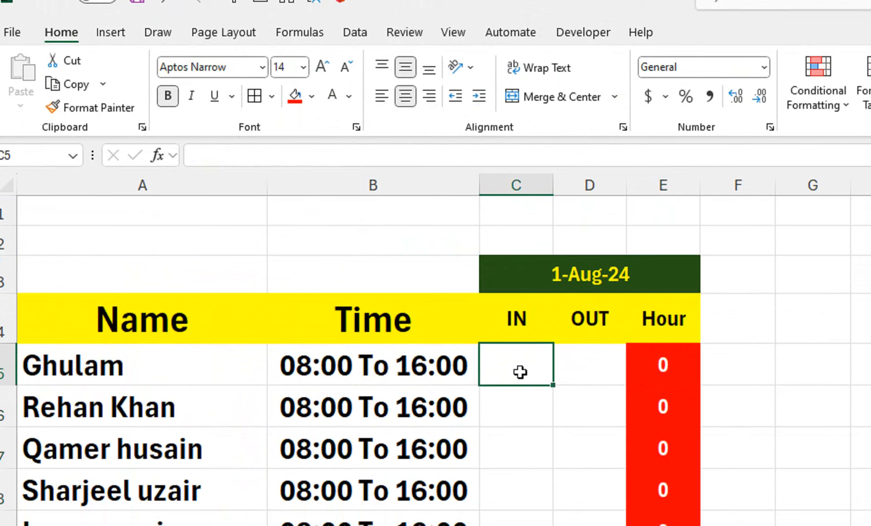
type("08:00")
key("Return")
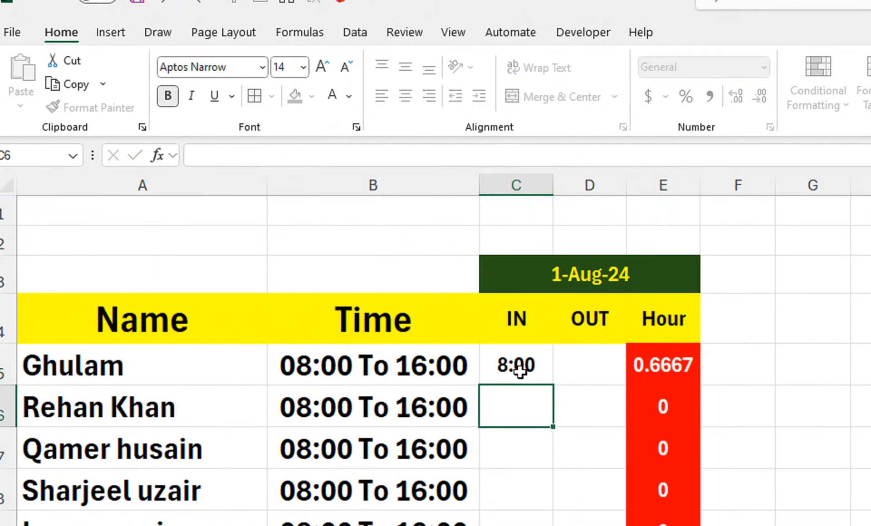
key("Up")
key("Right")
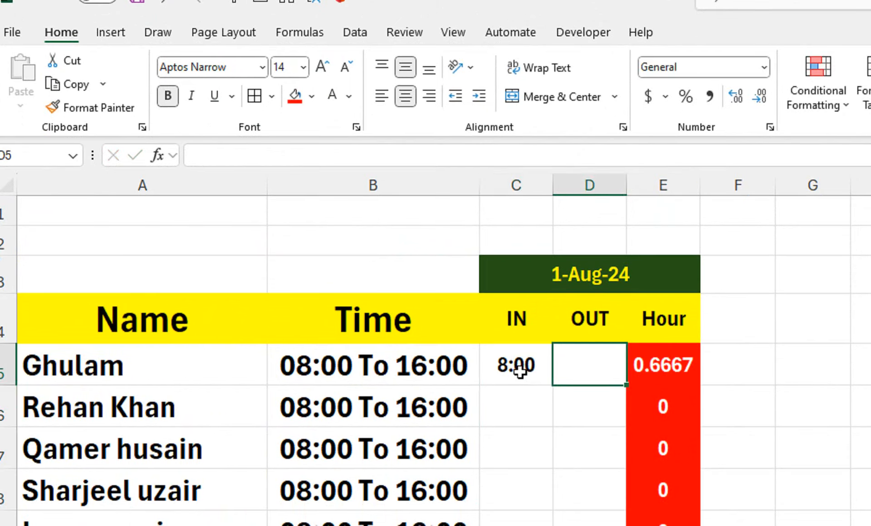
type("16:")
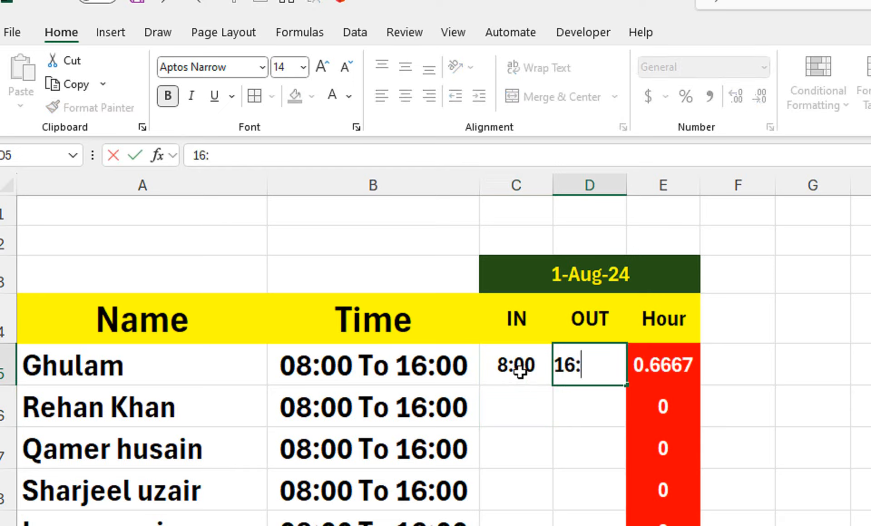
type("00")
key("Return")
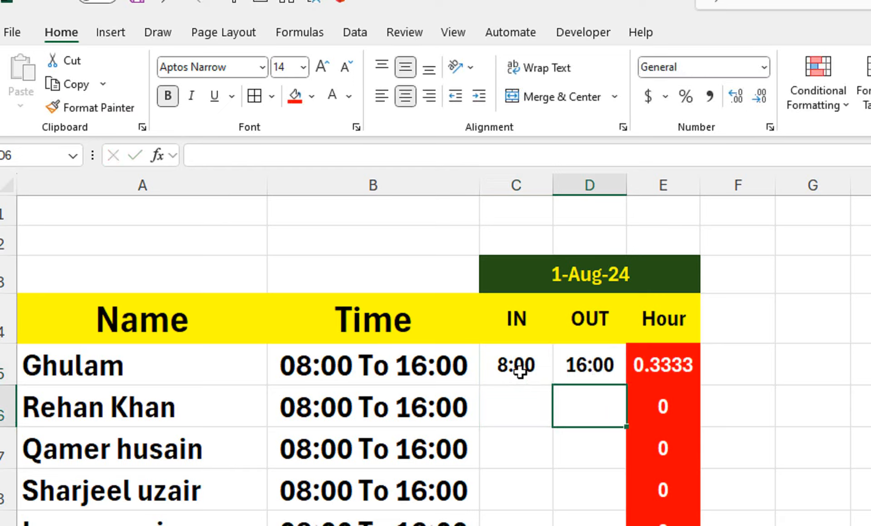
- Format the Hour cell E5 with the custom number format h:mm
left_click(636, 365)
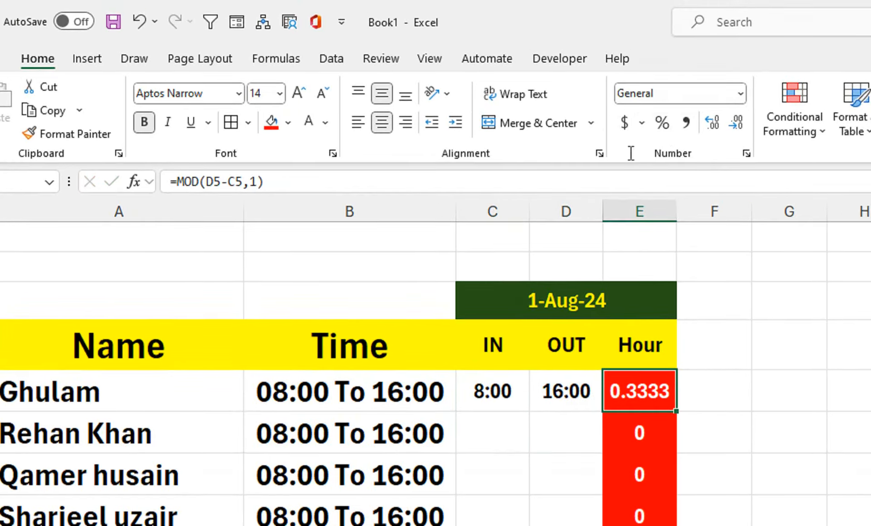
left_click(717, 154)
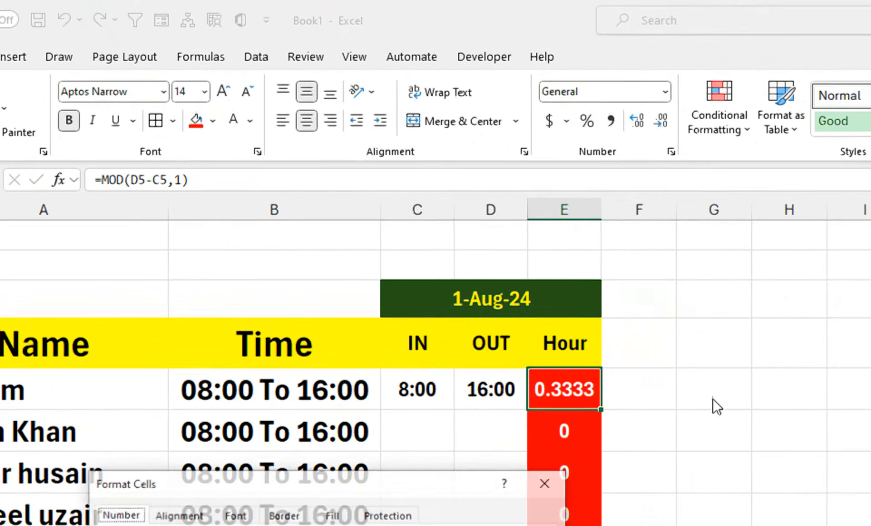
left_click_drag(292, 399, 682, 356)
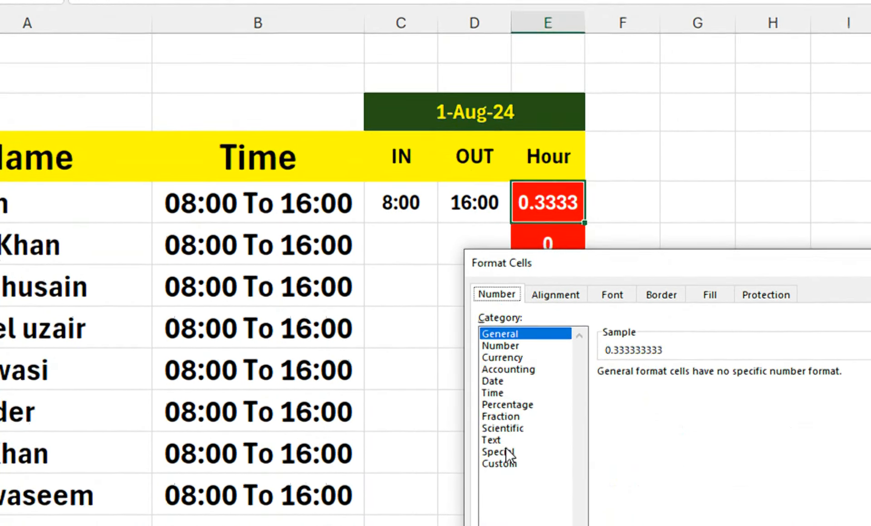
left_click(499, 462)
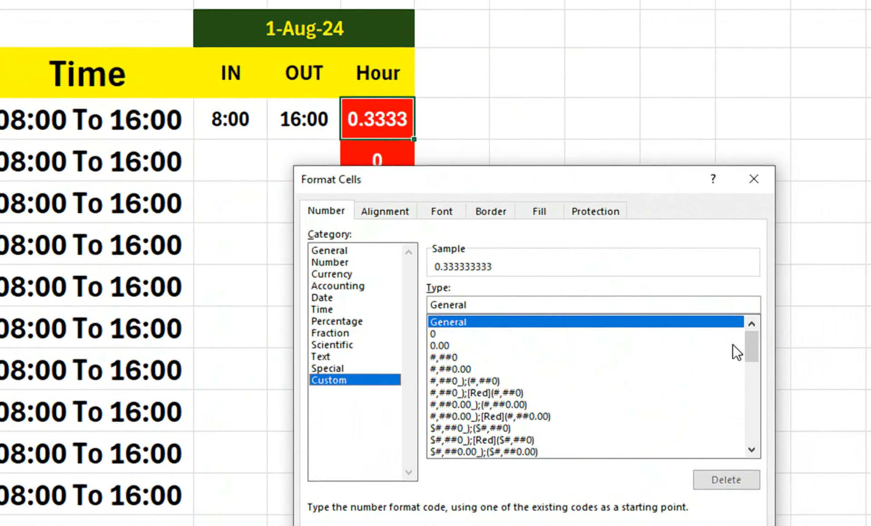
left_click_drag(751, 336, 685, 378)
left_click(389, 427)
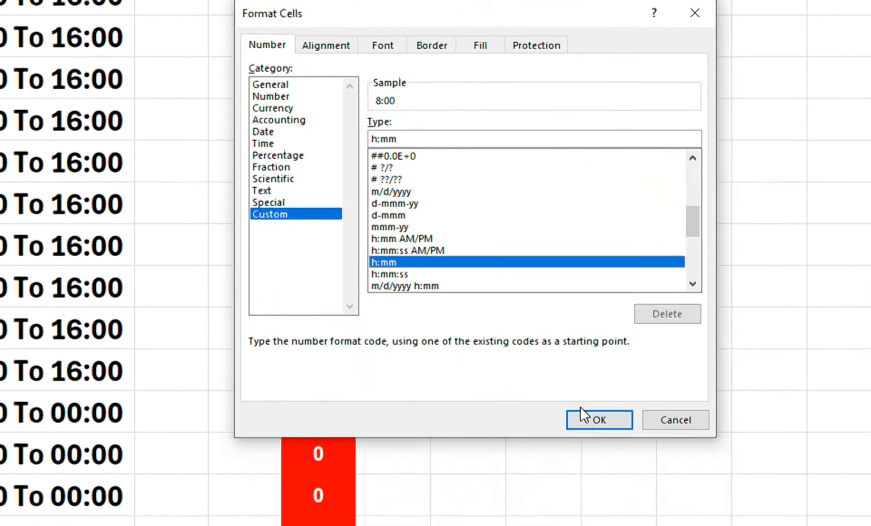
left_click(591, 418)
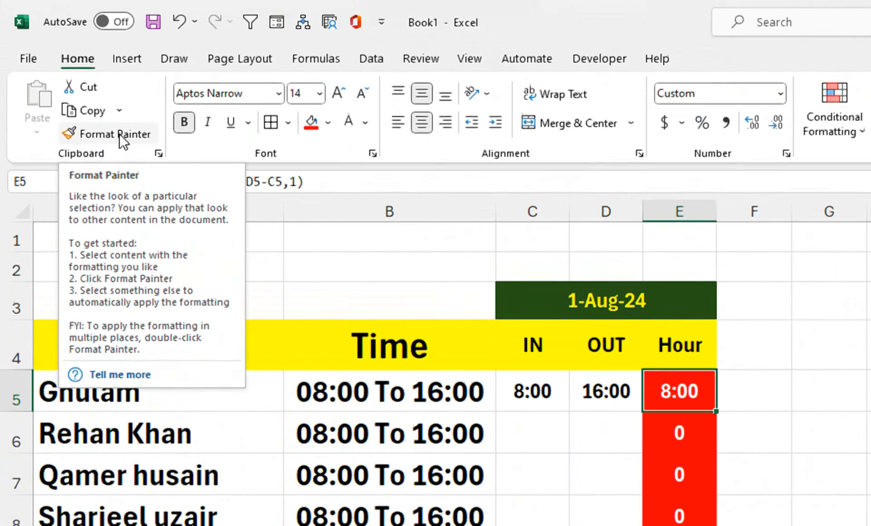
- Copy the formatting of E5 to the remaining Hour cells E6:E37 with Format Painter
left_click(60, 68)
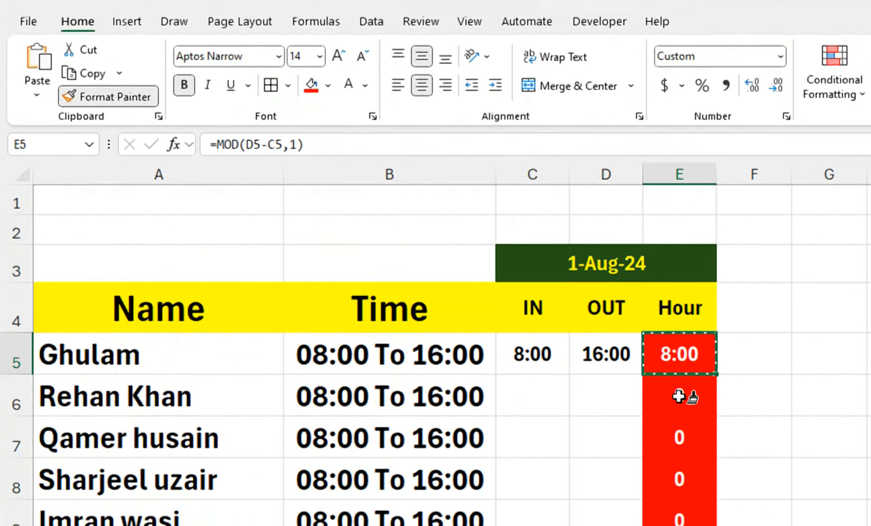
mouse_move(682, 433)
left_mouse_down()
mouse_move(738, 525)
mouse_move(762, 525)
left_mouse_up()
mouse_move(395, 446)
left_mouse_down()
mouse_move(348, 487)
mouse_move(344, 478)
left_mouse_up()
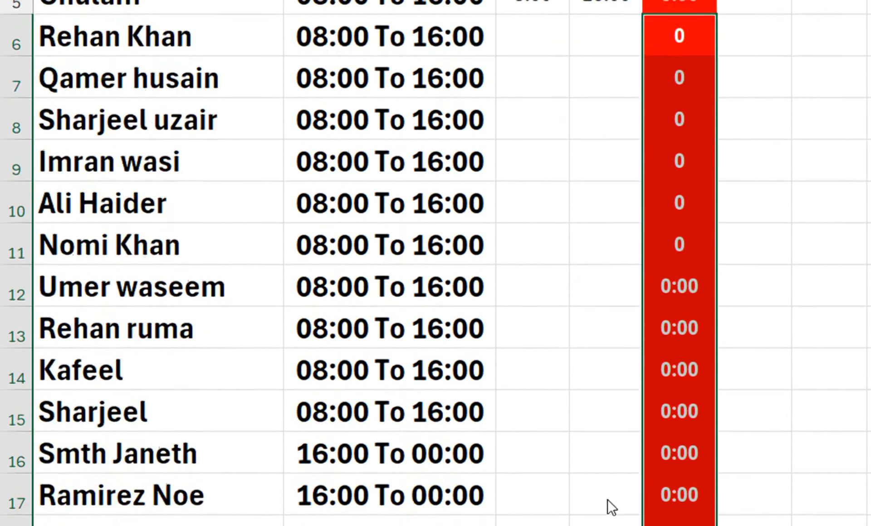
- Enter 15:30 as the IN time in C16 and 0:00 as the OUT time in D16
left_click(519, 457)
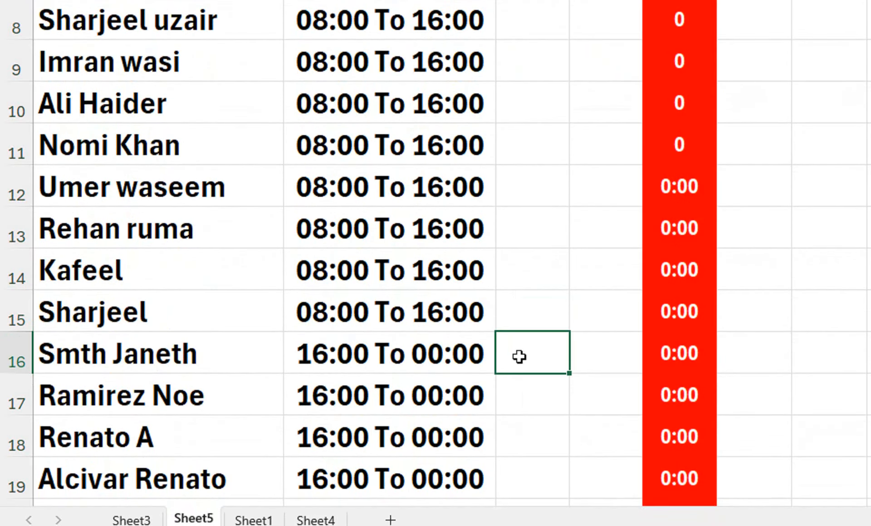
type("15:30")
key("Return")
left_click(519, 356)
key("Right")
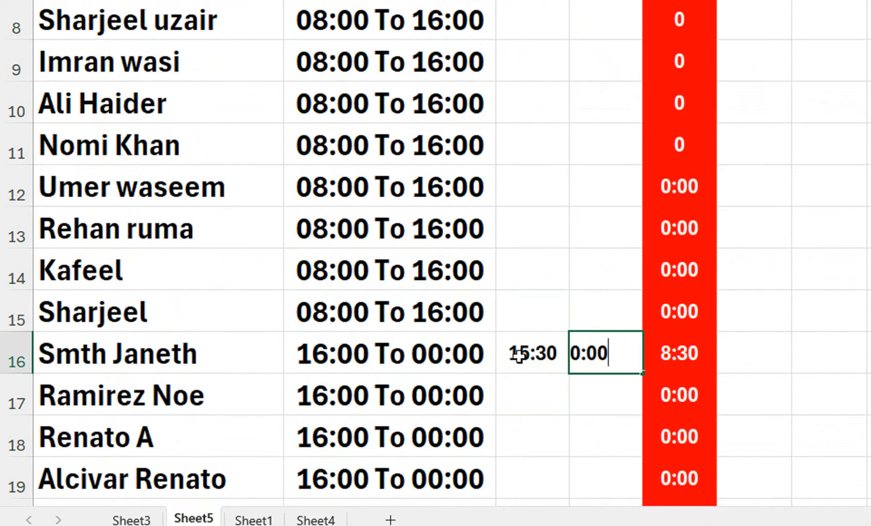
key("Return")
left_click(598, 353)
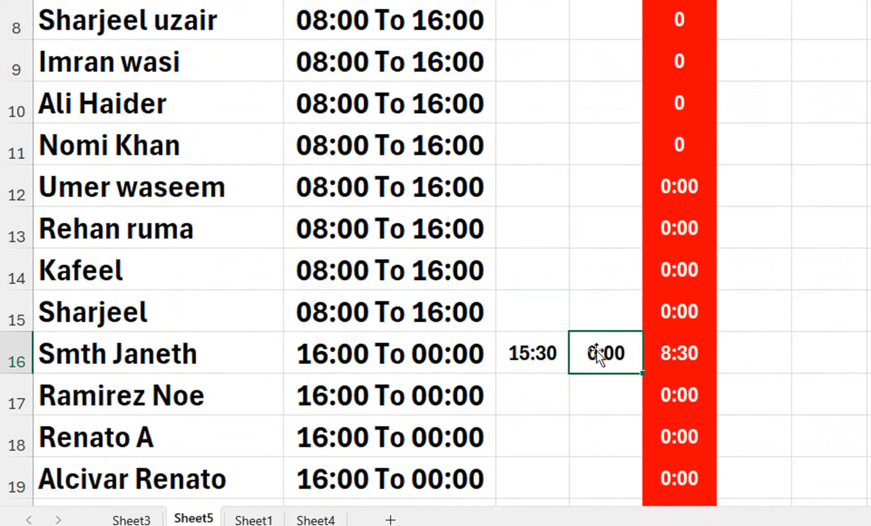
- Change the IN time in C16 to 16:00
left_click(539, 353)
type("16")
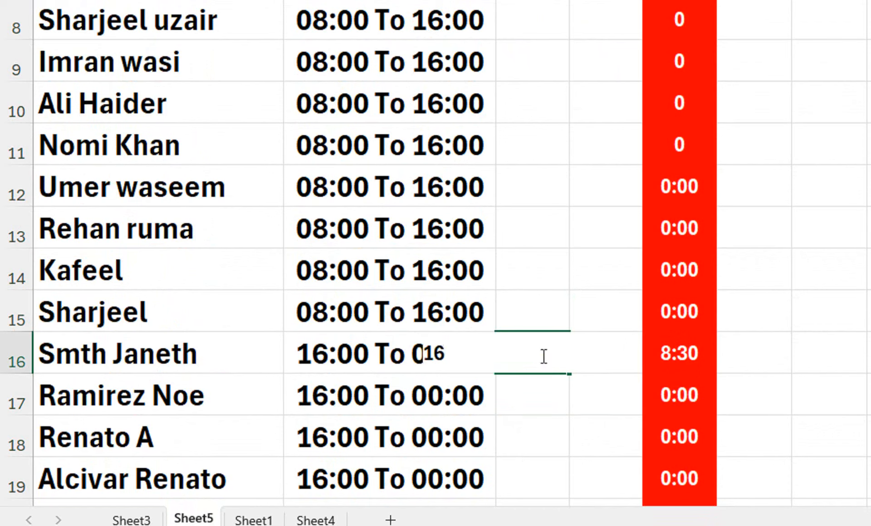
type(":00")
key("Return")
left_click(542, 353)
double_click(542, 354)
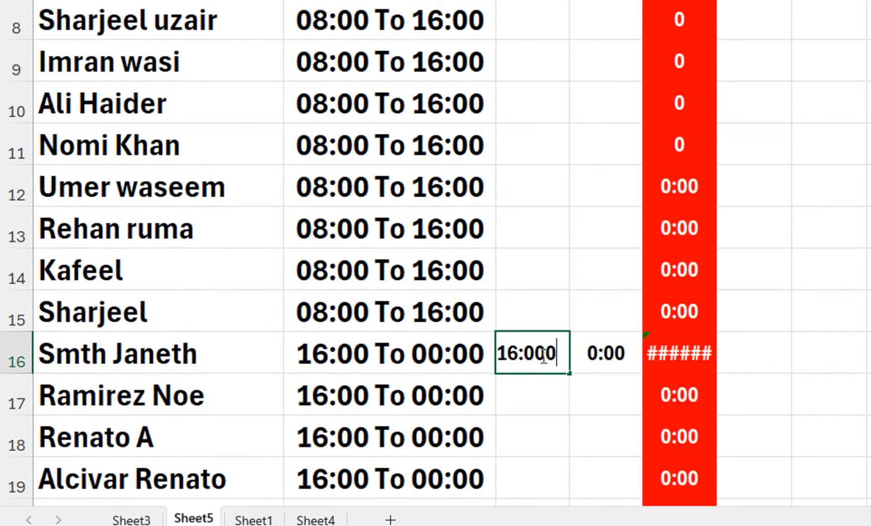
key("Return")
- Change the OUT time in D16 to 23:50
left_click(587, 353)
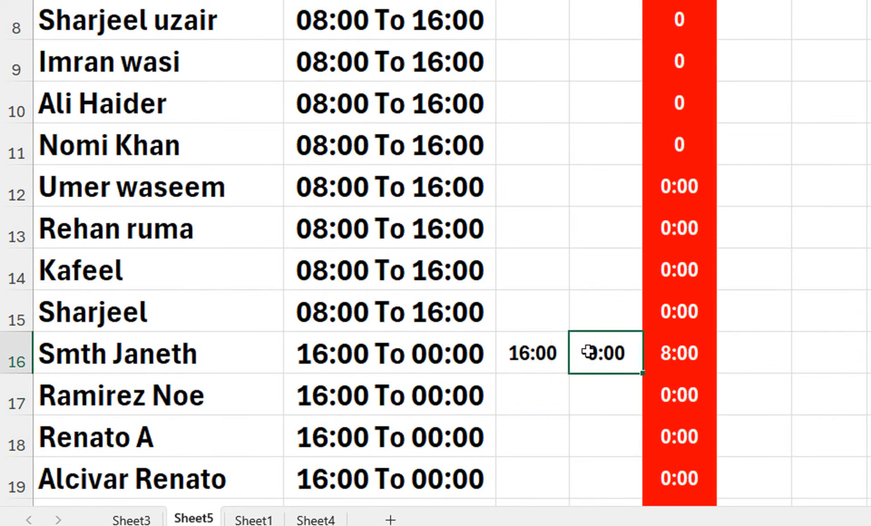
double_click(589, 353)
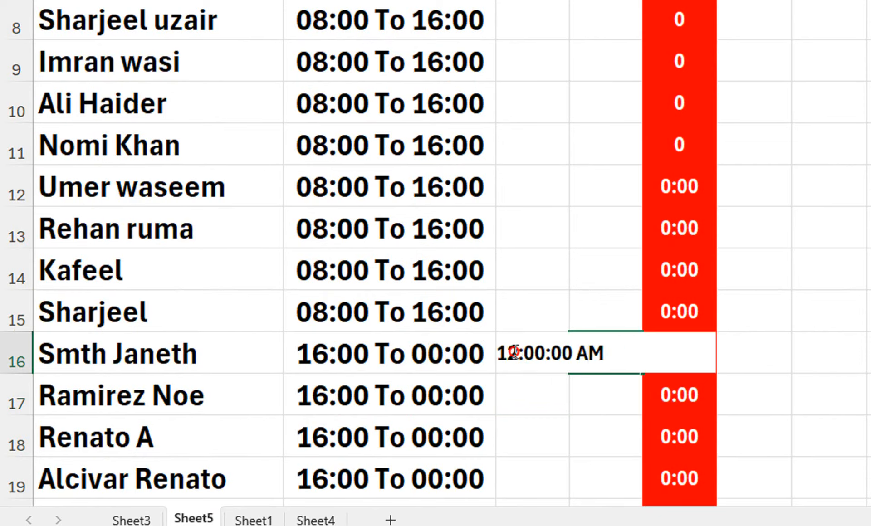
left_click_drag(513, 352, 502, 353)
left_click(538, 353)
key("Return")
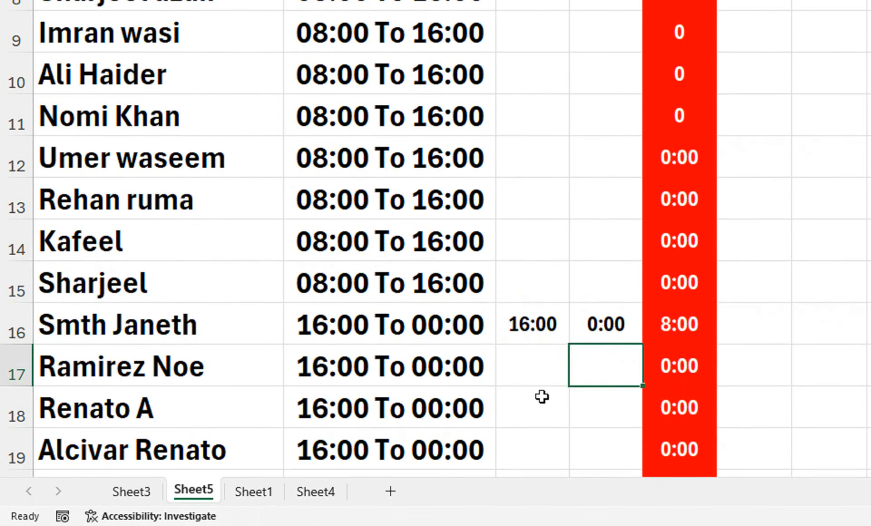
key("Up")
type("23")
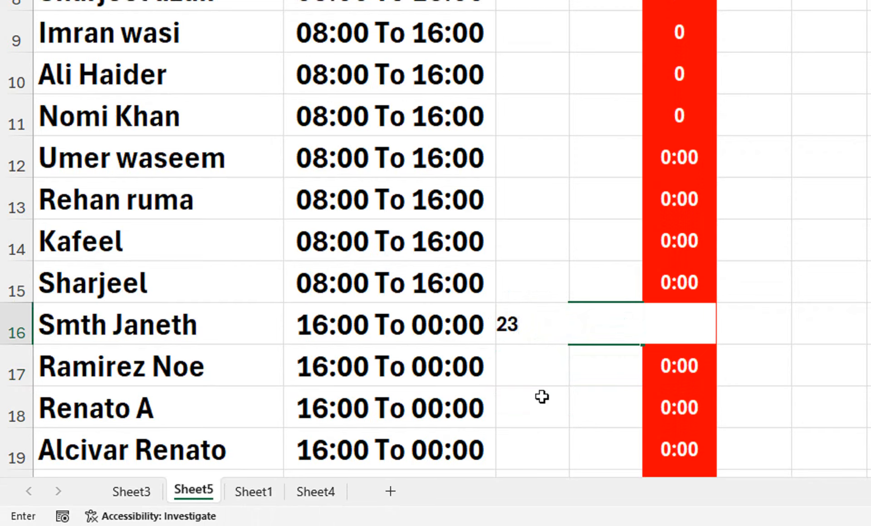
type(":50")
key("Return")
left_click(669, 325)
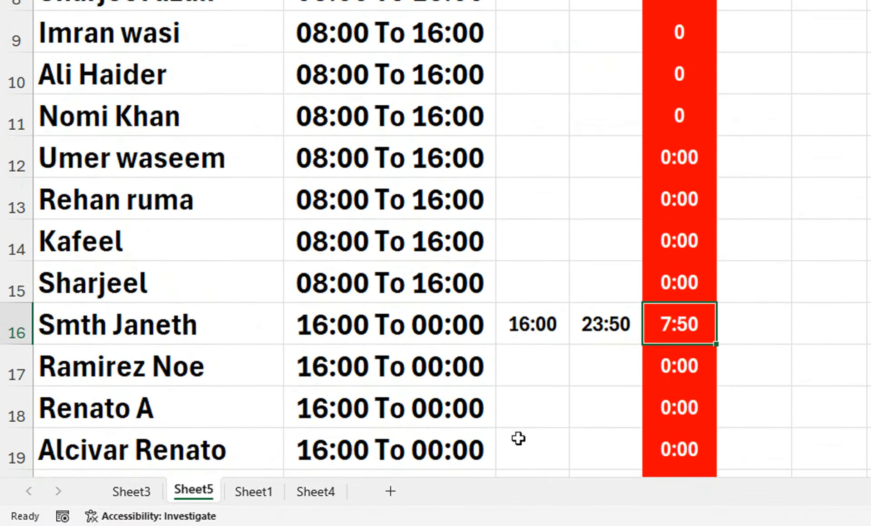
- Enter 0:00 as the IN time in C27 and 8:00 as the OUT time in D27 for the first night-shift employee
left_click_drag(518, 415, 547, 390)
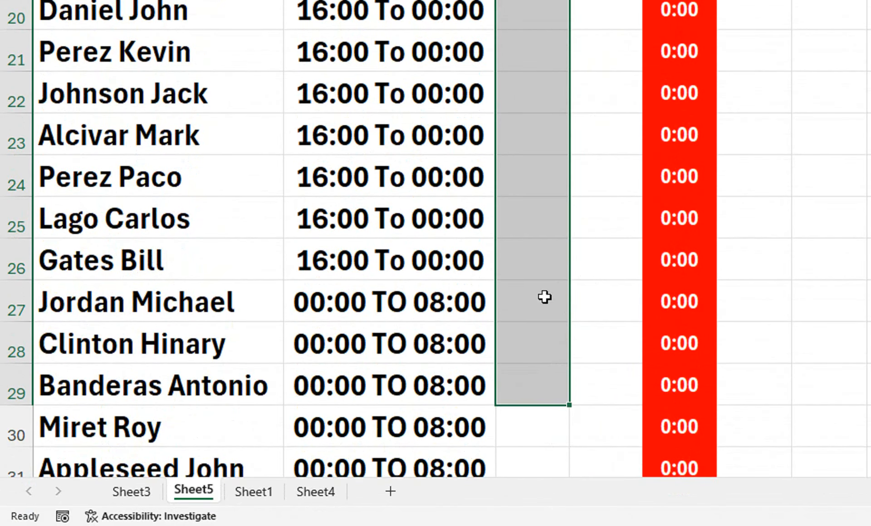
left_click(531, 306)
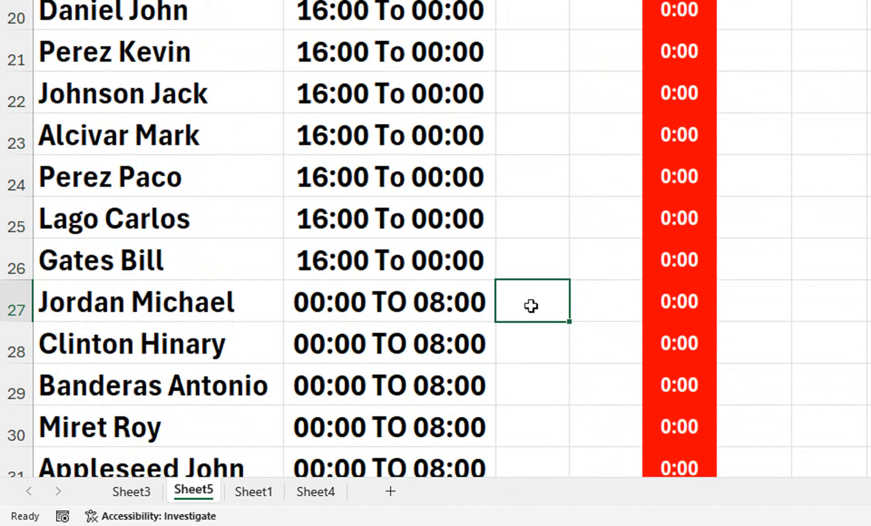
type("0:00")
key("Return")
key("Up")
key("Right")
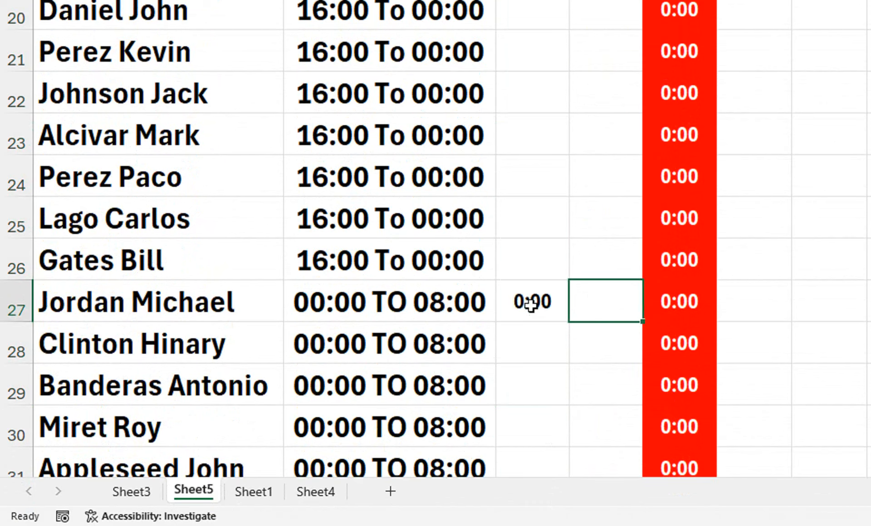
type("09")
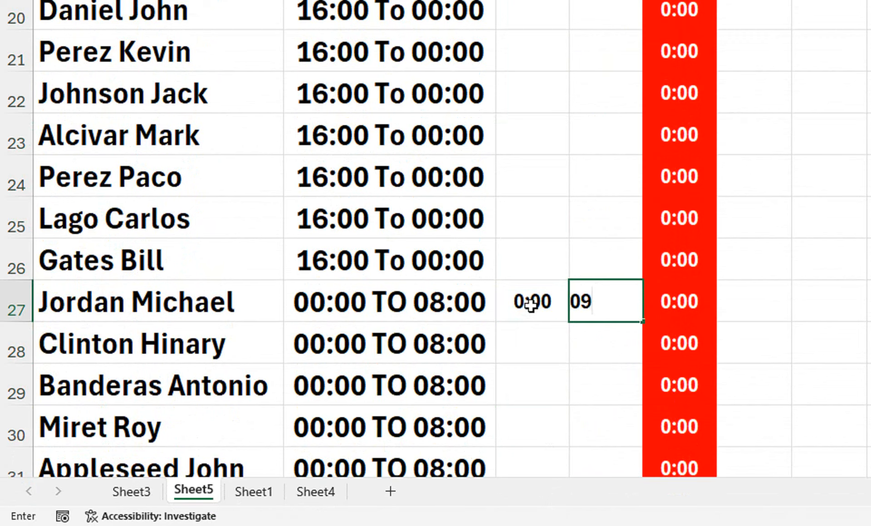
key("BackSpace")
type("8:00")
key("Return")
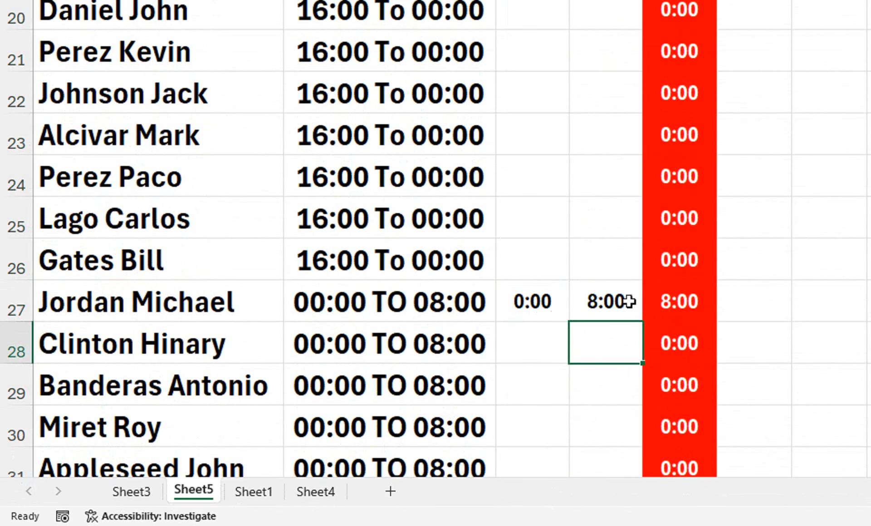
- Change the OUT time in D27 to 7:50
left_click(631, 295)
double_click(632, 295)
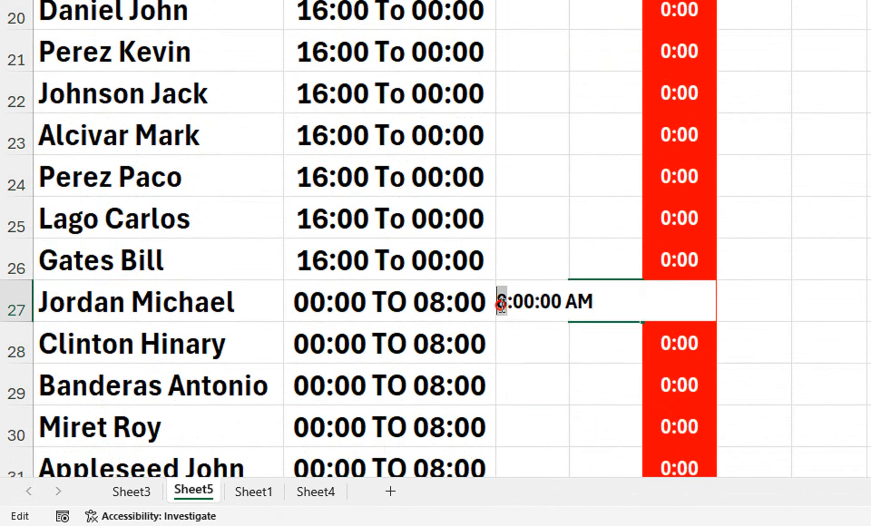
left_click_drag(501, 301, 495, 305)
type("7")
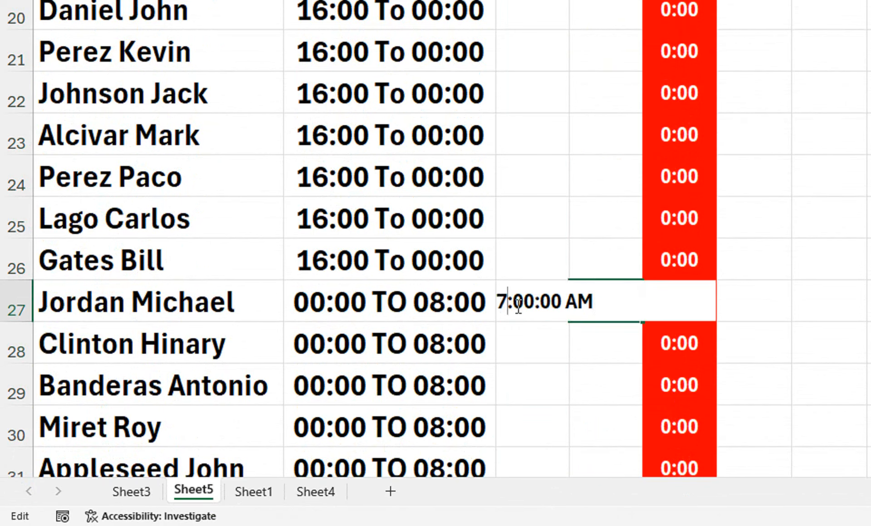
key("BackSpace")
type("5")
key("Return")
left_click(682, 298)
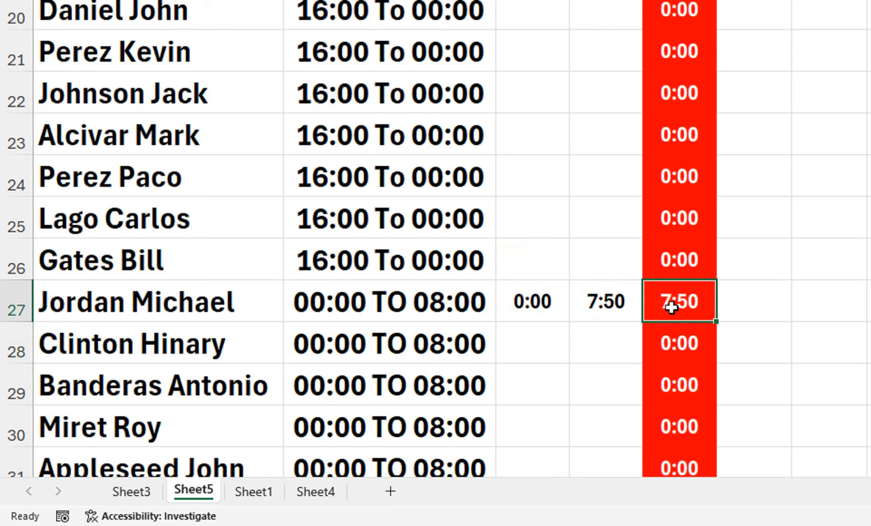
key("Print")
left_click(669, 220)
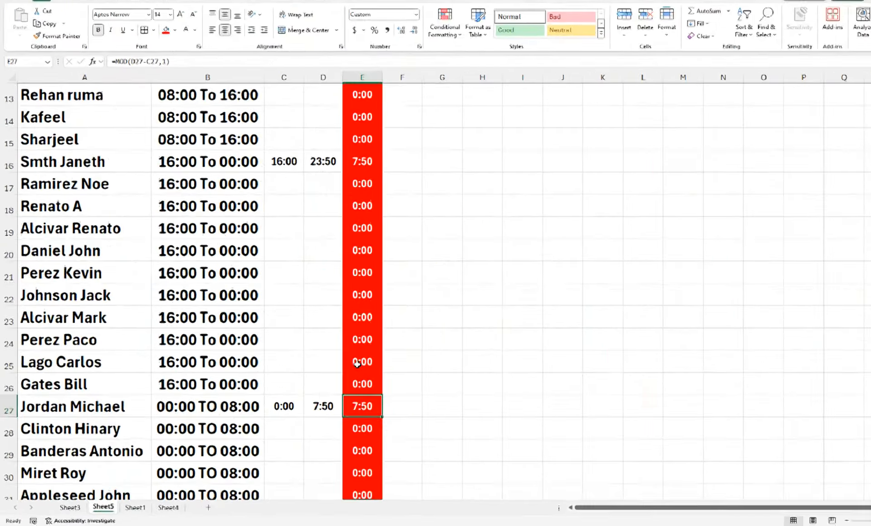
- Clear all sample IN and OUT times from C5:D37
left_click_drag(829, 51, 353, 15)
left_click_drag(270, 197, 299, 472)
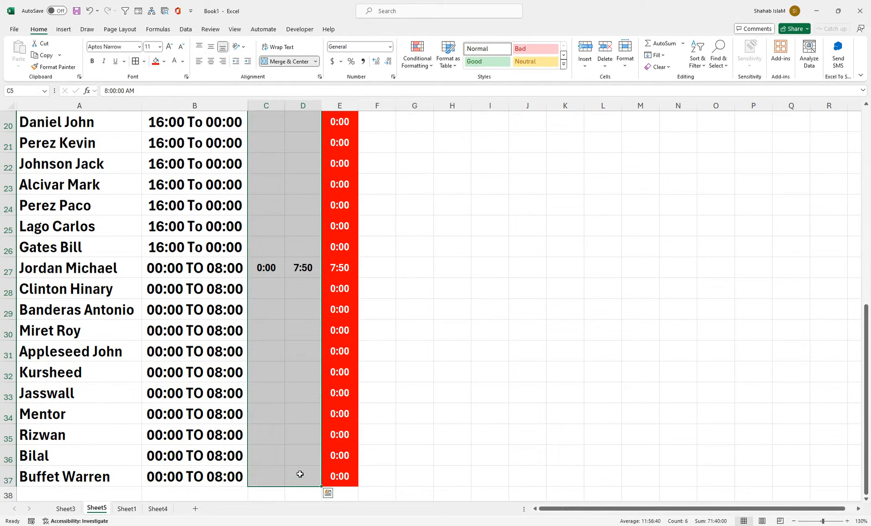
scroll(306, 472, "up", 7)
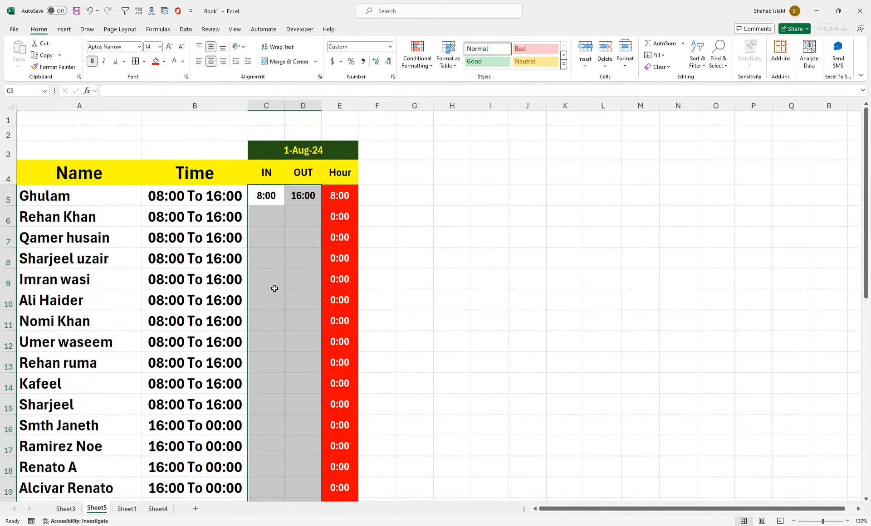
key("Delete")
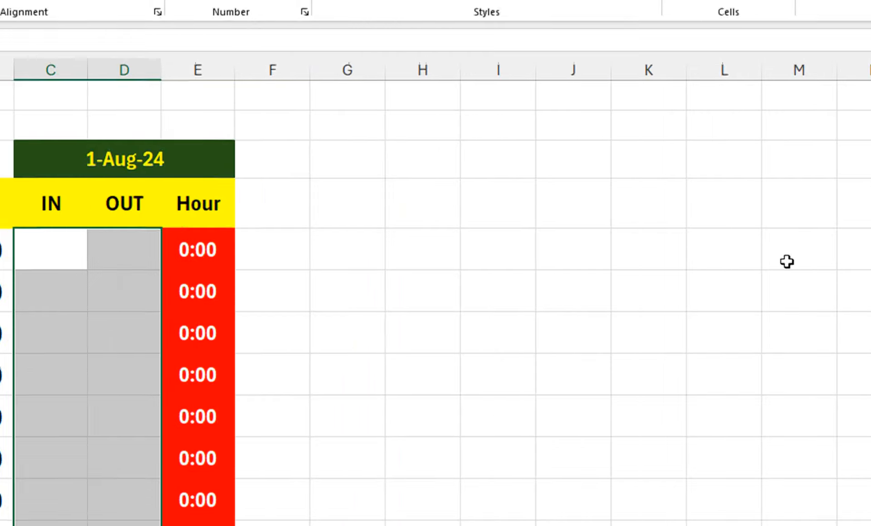
- Select the whole 1-Aug-24 block C3:E37, including its date, IN, OUT and Hour headings
left_click_drag(26, 249, 67, 248)
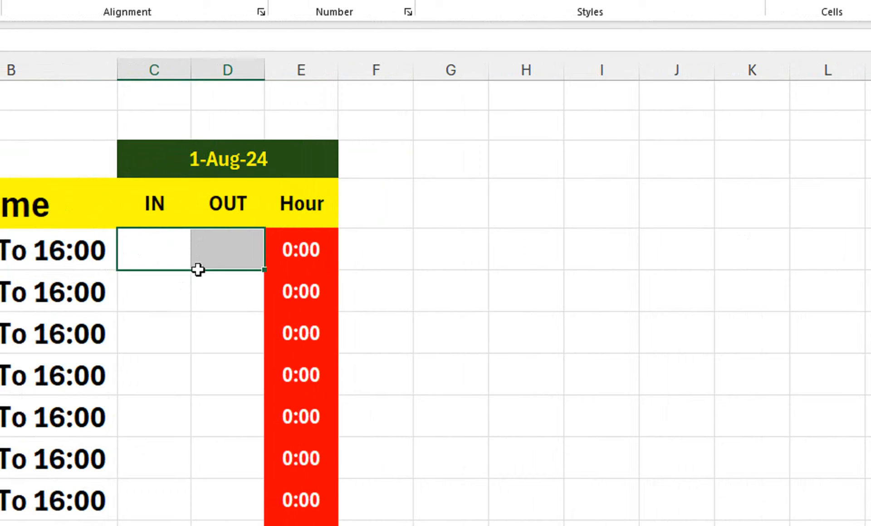
left_click_drag(181, 166, 212, 443)
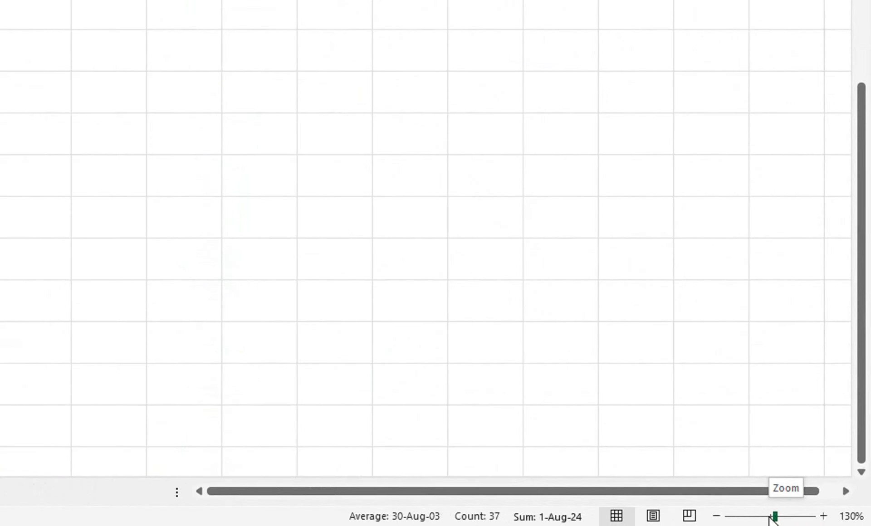
left_click_drag(822, 522, 814, 521)
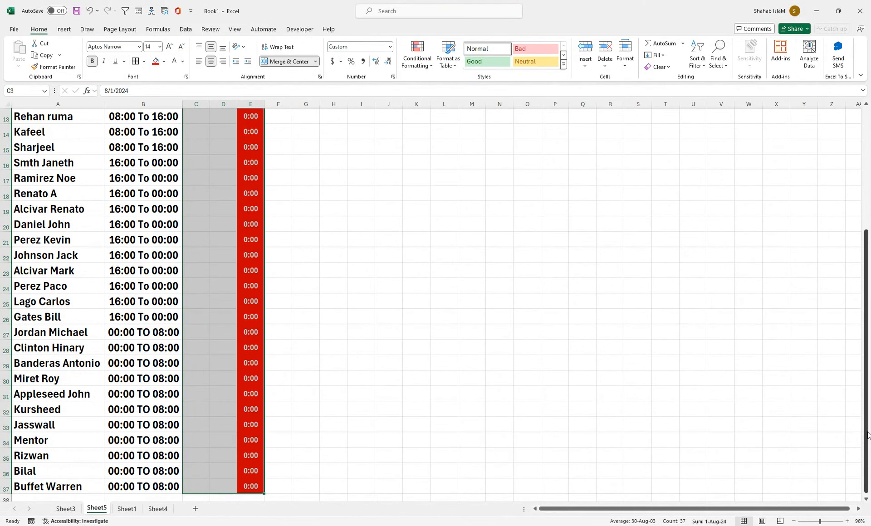
mouse_move(867, 394)
left_mouse_down()
mouse_move(864, 261)
mouse_move(860, 400)
left_mouse_up()
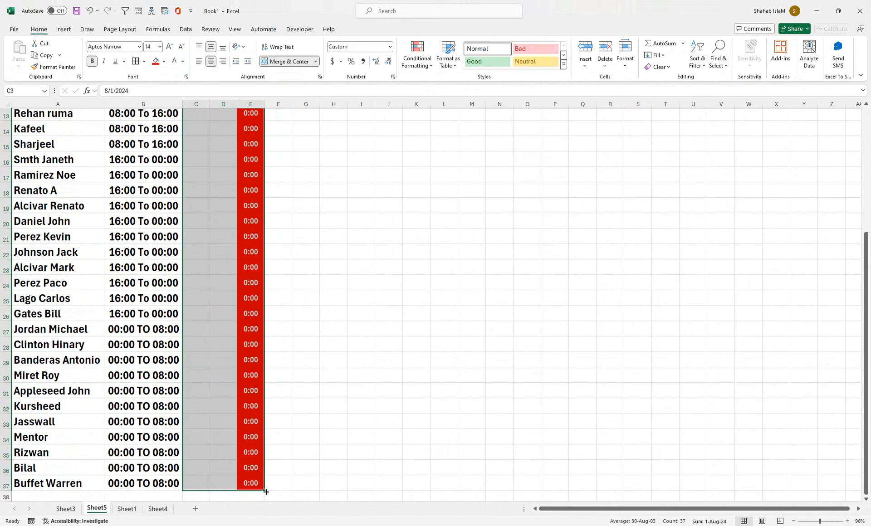
- Try filling the 1-Aug-24 block across to column BV, and undo that fill
left_click_drag(436, 455, 500, 450)
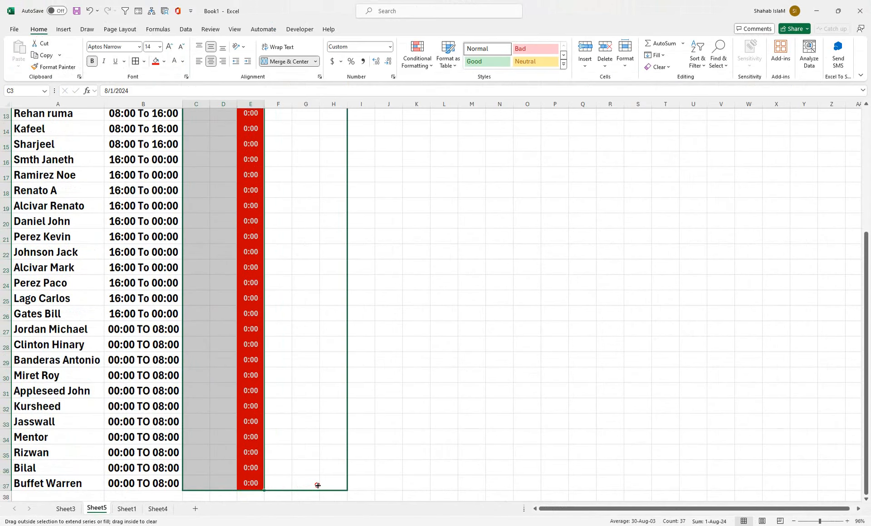
left_click_drag(317, 485, 867, 452)
left_click_drag(866, 247, 866, 118)
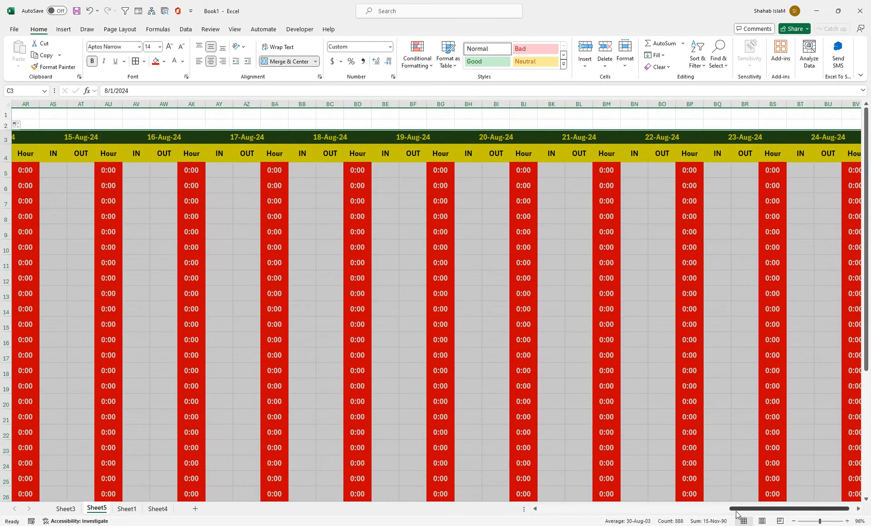
left_click_drag(765, 505, 769, 507)
left_click_drag(867, 299, 870, 442)
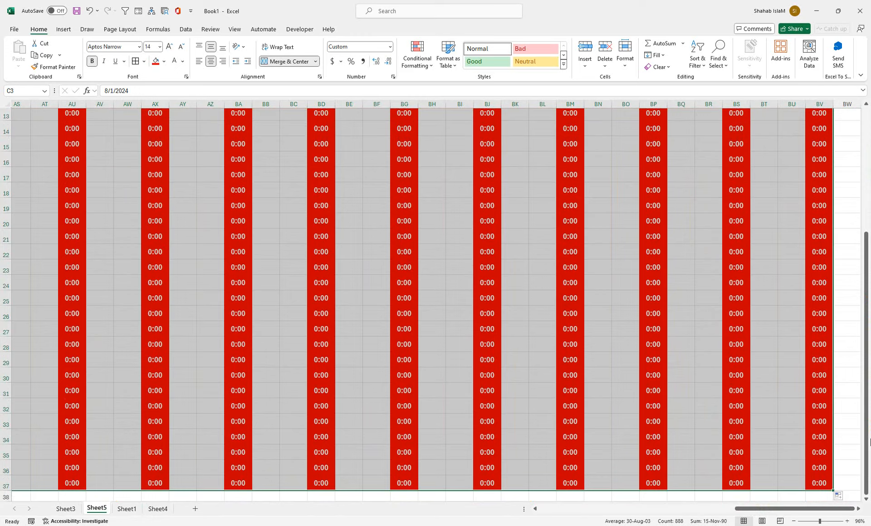
key("ctrl+z")
- Fill the C3:E37 block across to column DC, repeating the IN, OUT and Hour columns for each date through 4-Sep-24
left_click_drag(867, 330, 854, 468)
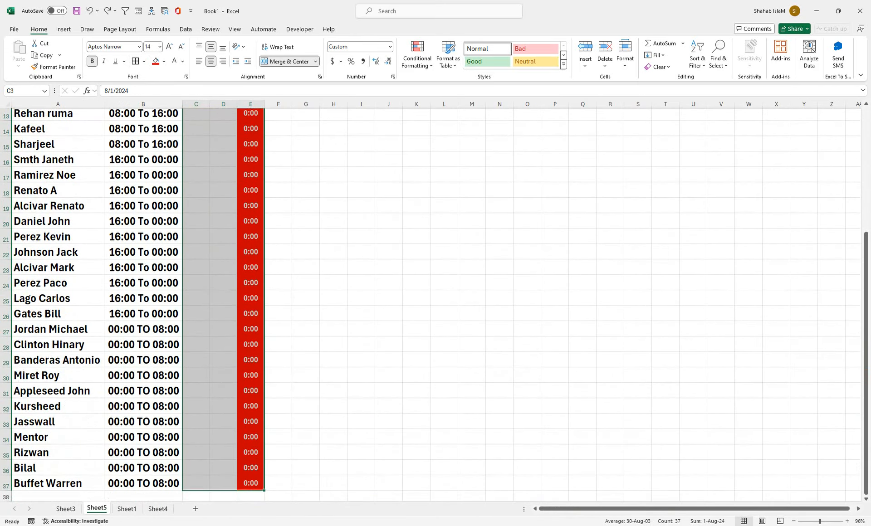
left_click_drag(265, 492, 817, 395)
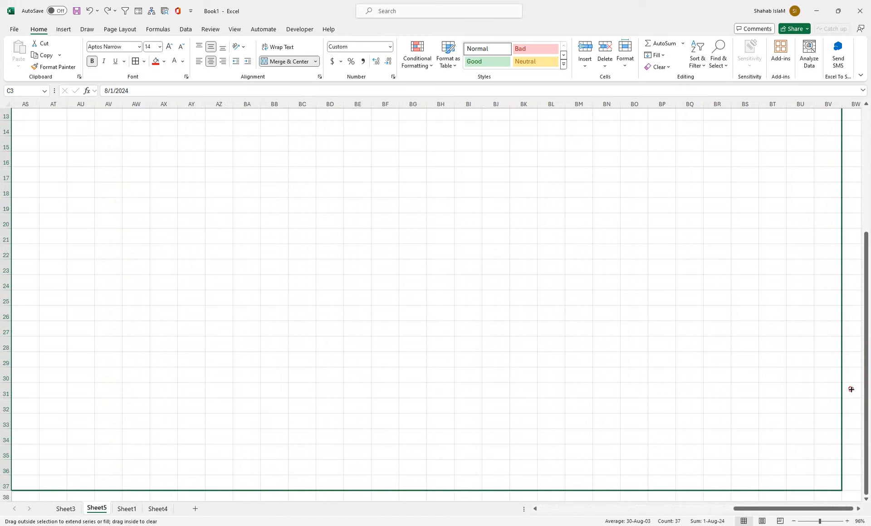
left_click_drag(851, 389, 826, 386)
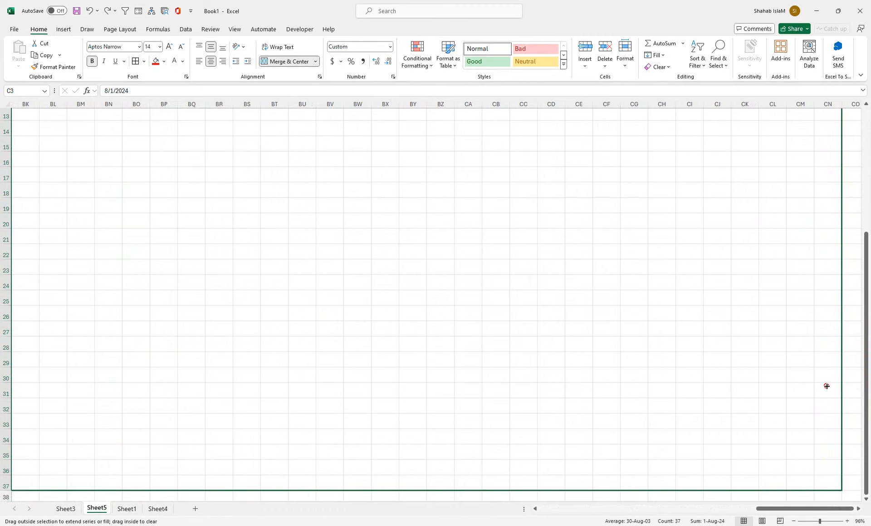
left_click_drag(826, 386, 849, 387)
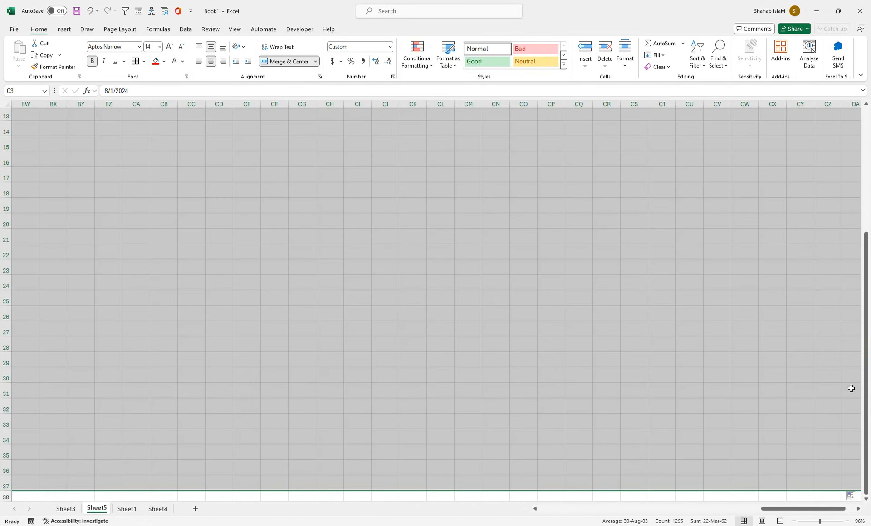
left_click_drag(864, 257, 868, 120)
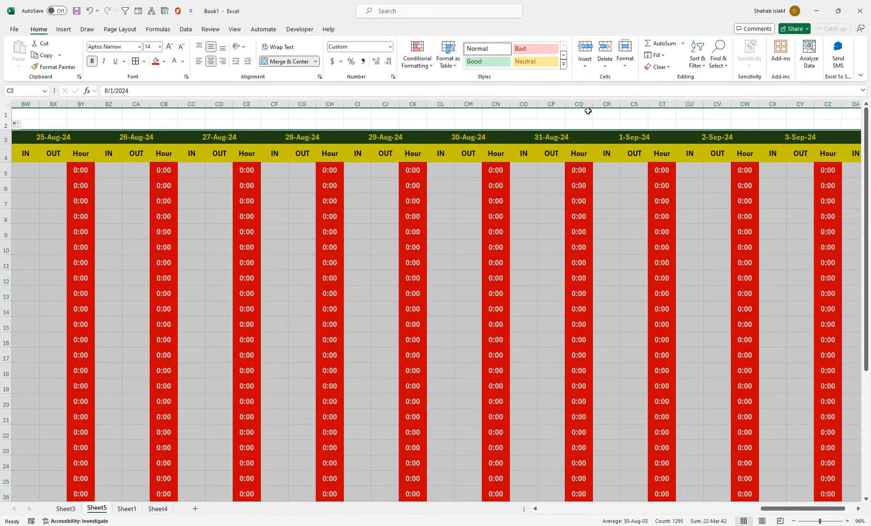
- Clear all contents and formatting from the surplus September columns CR:DC
left_click(604, 104)
key("ctrl+shift+Right")
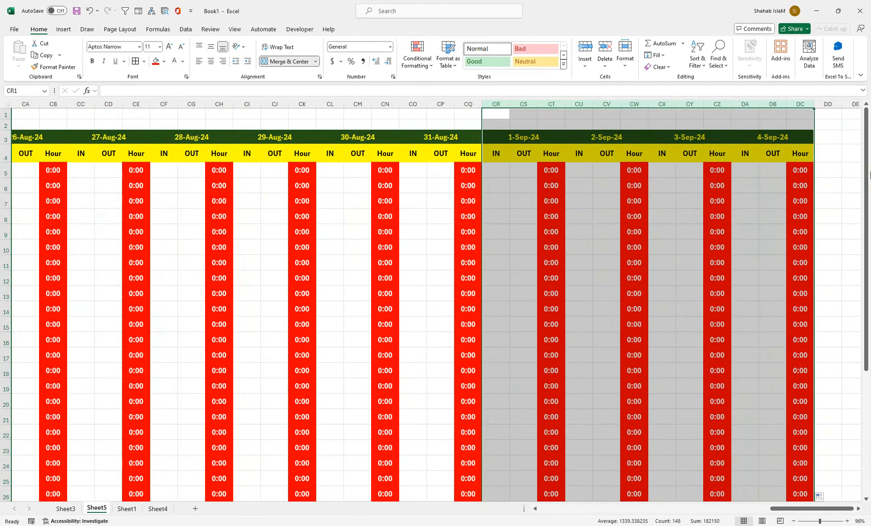
left_click(668, 67)
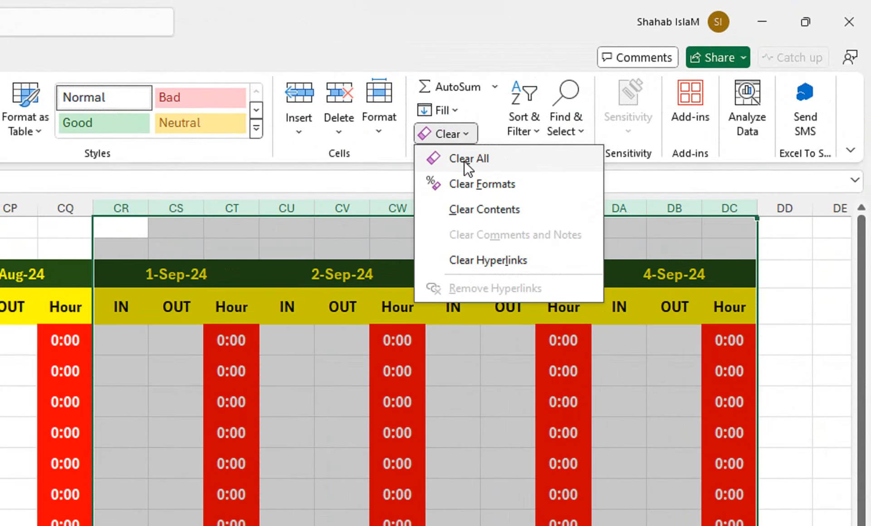
left_click(464, 159)
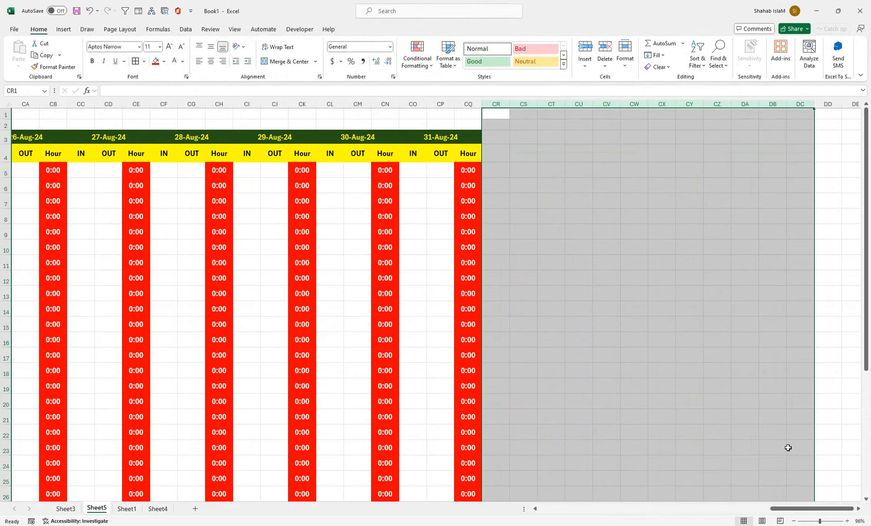
- Check whether the headings and employee names stay in view when moving down and across the attendance sheet
left_click_drag(792, 511, 562, 512)
left_click_drag(196, 211, 208, 497)
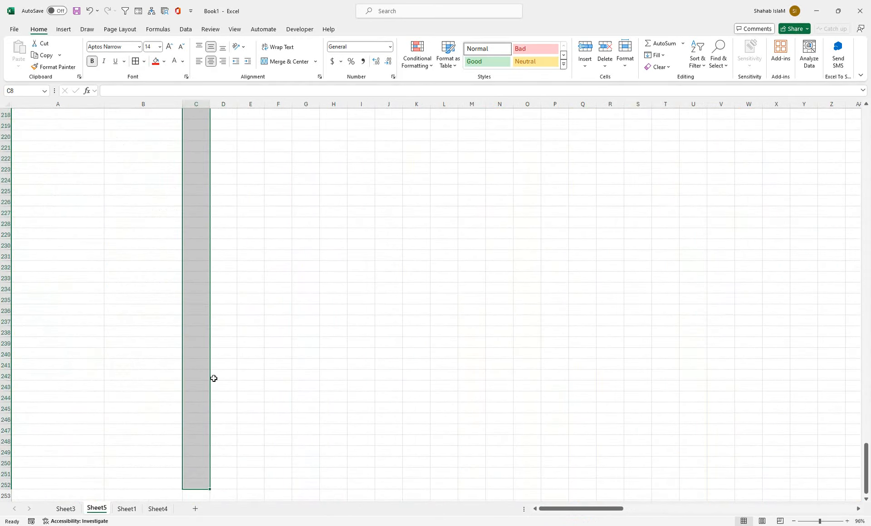
left_click_drag(239, 314, 219, 6)
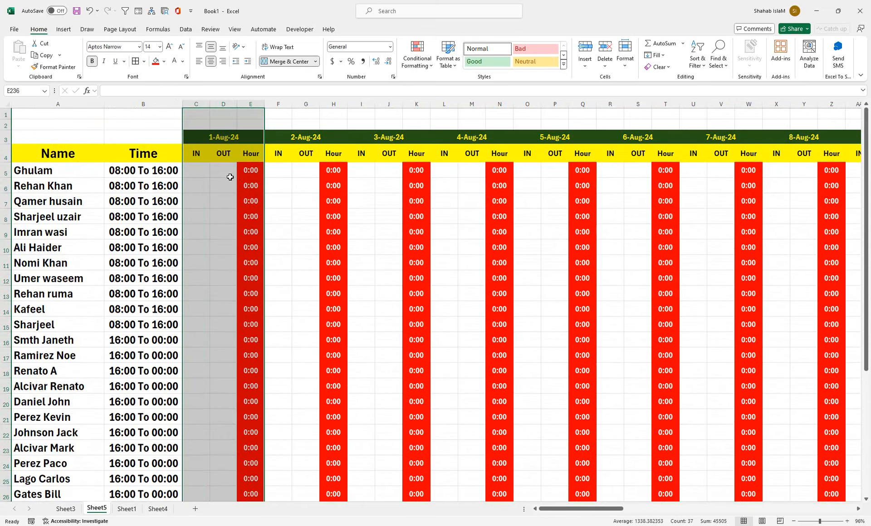
left_click(55, 172)
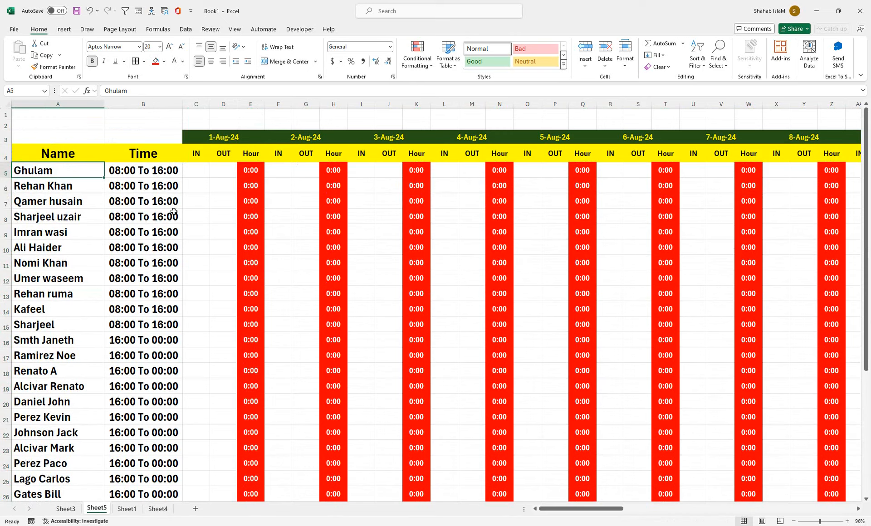
left_click_drag(196, 213, 867, 267)
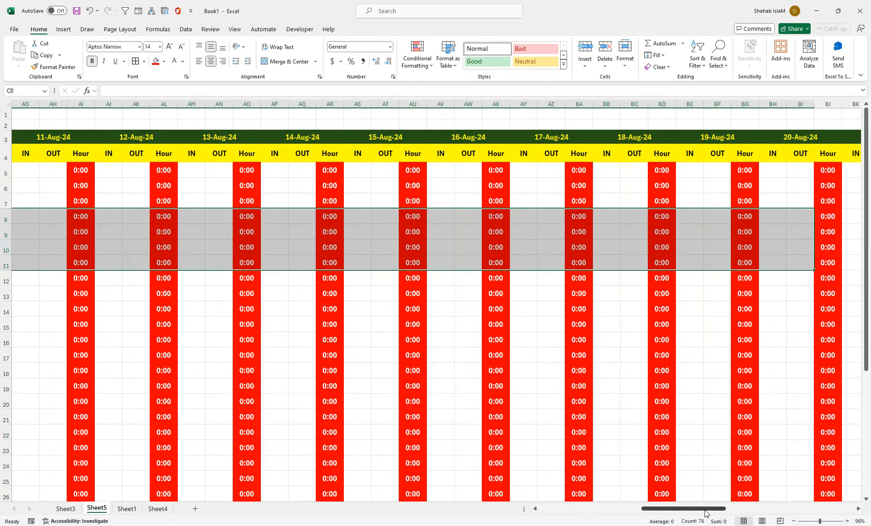
left_click_drag(706, 508, 510, 508)
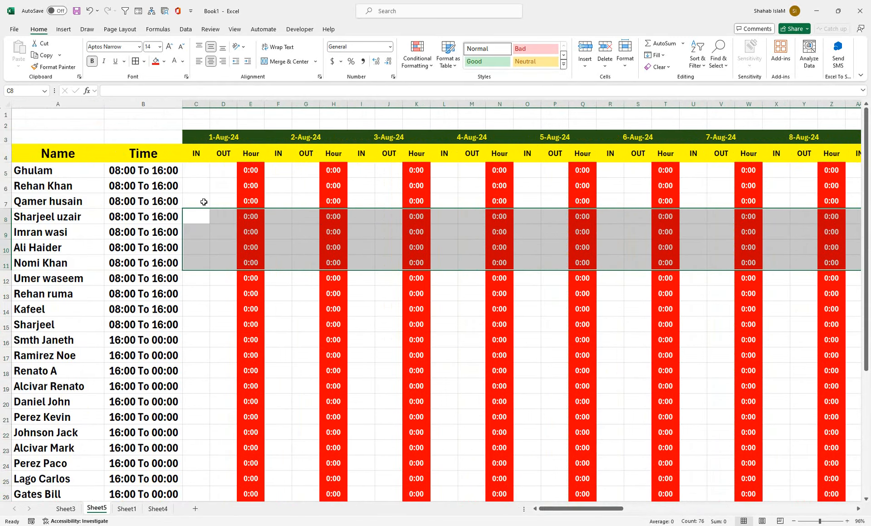
- Freeze the panes at C5 so the date and heading rows and the Name and Time columns stay visible
left_click(198, 171)
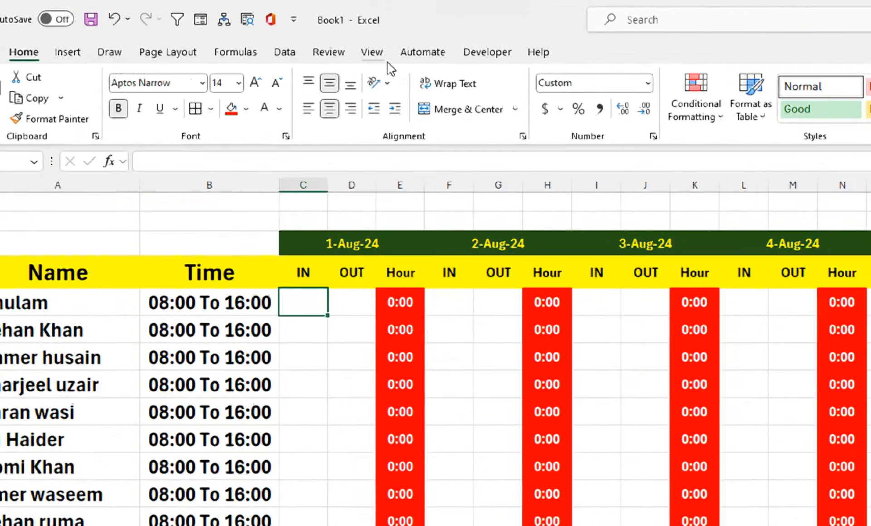
left_click(235, 29)
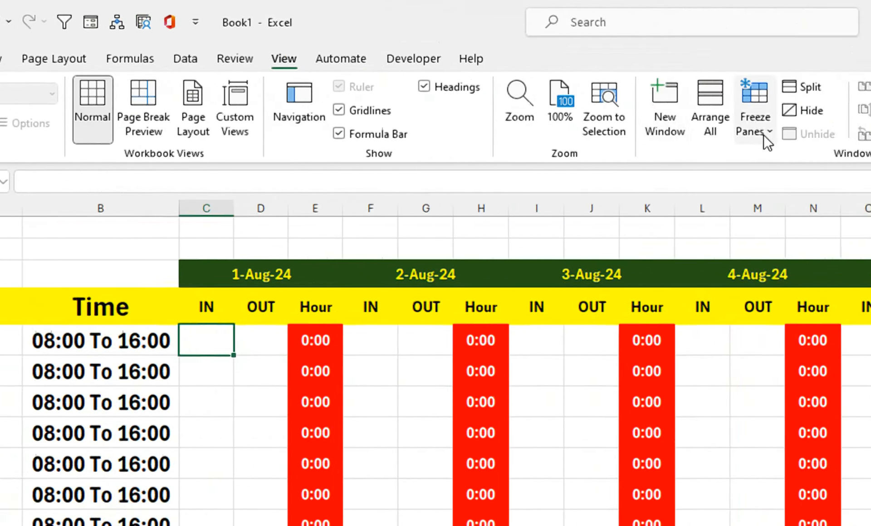
left_click(763, 136)
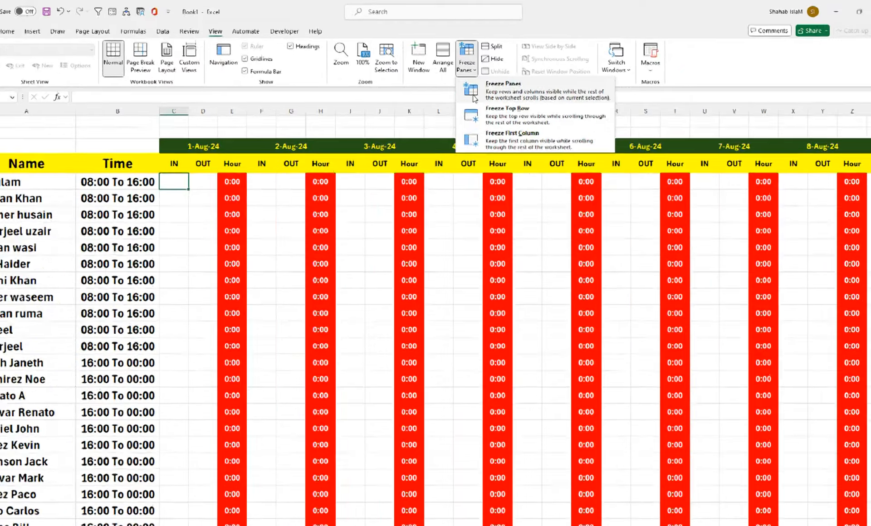
left_click(429, 177)
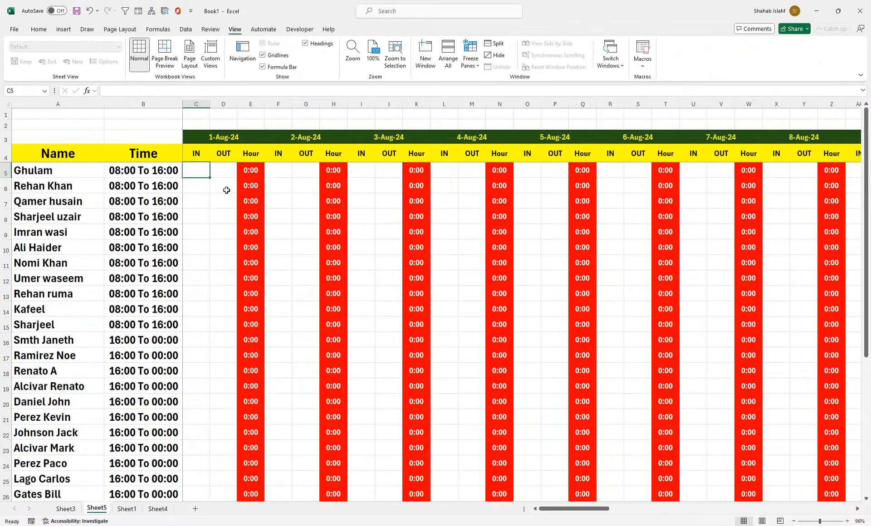
- Check the frozen headings and names by moving across to the end of August and down the sheet
left_click_drag(294, 225, 868, 190)
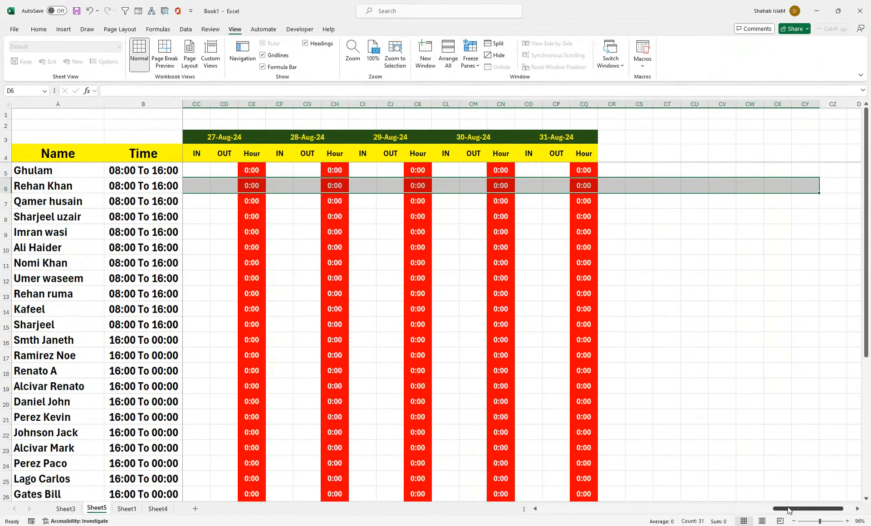
left_click_drag(789, 511, 515, 513)
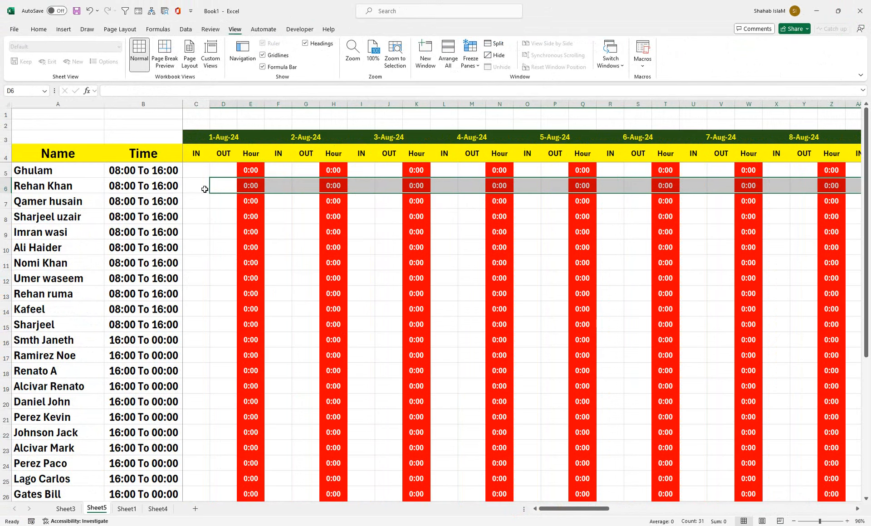
left_click_drag(195, 170, 190, 2)
left_click(192, 227)
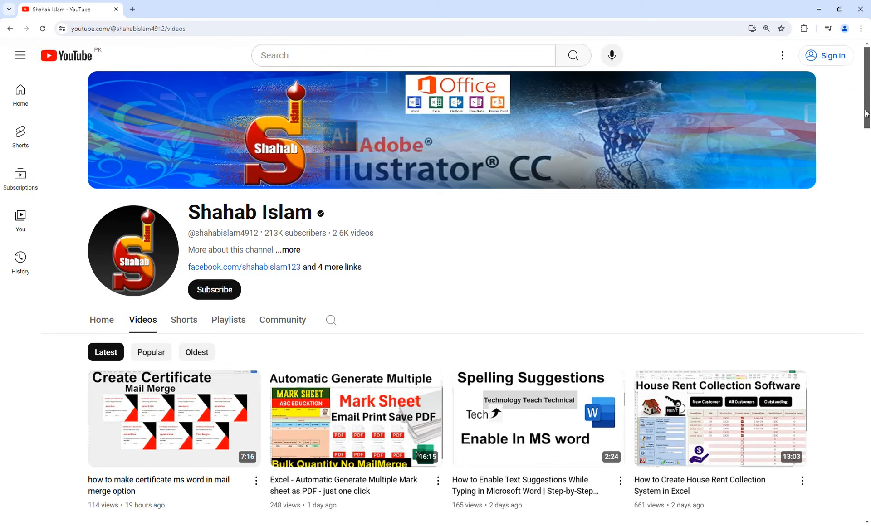
left_click_drag(867, 109, 867, 213)
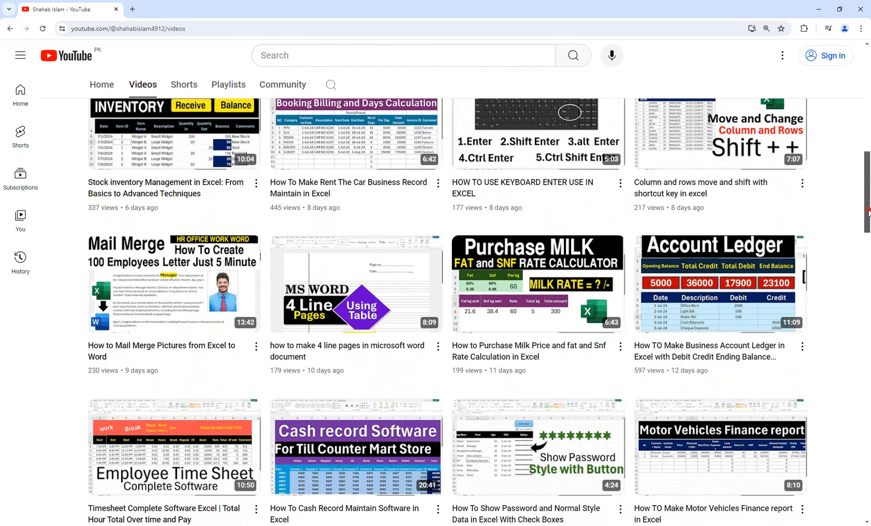
left_click_drag(867, 212, 868, 106)
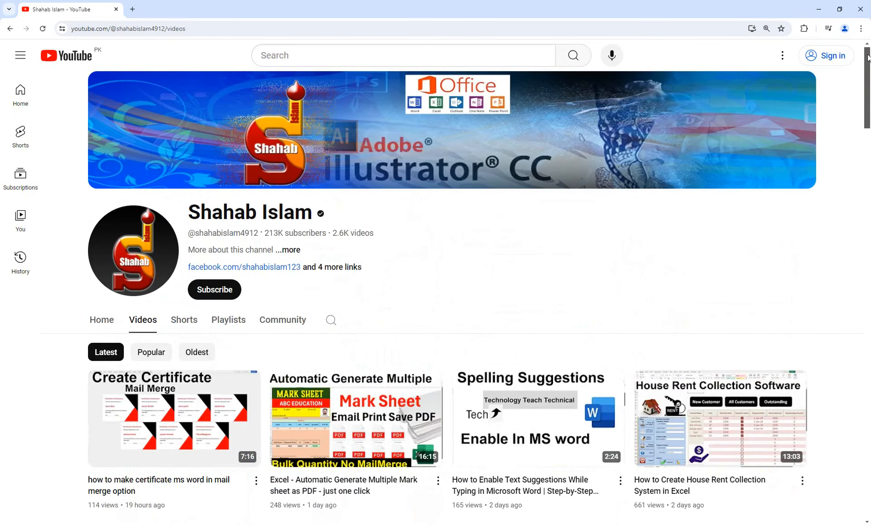